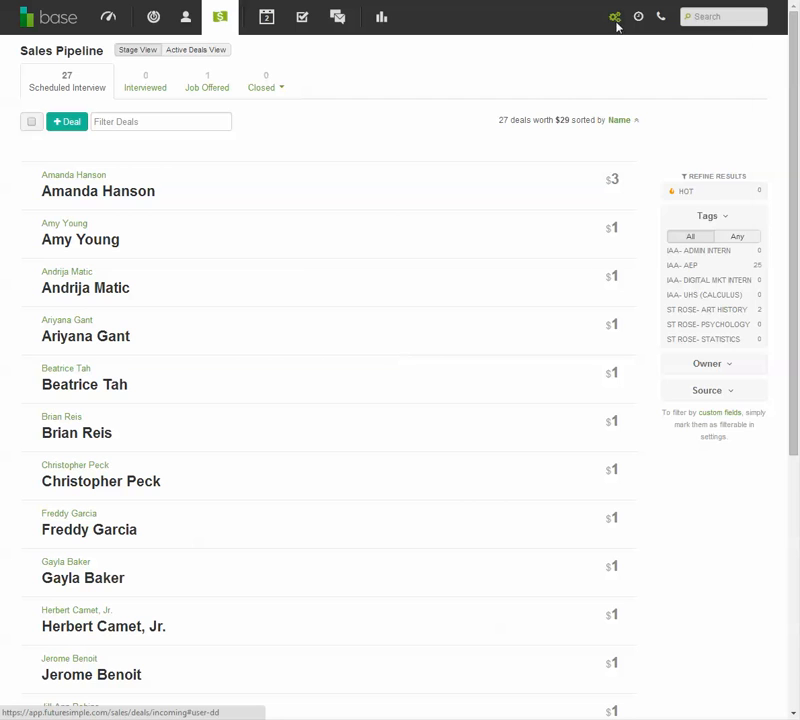
# - Open the account settings and review the Email connection and the Calendars sync options
pyautogui.click(616, 22)
pyautogui.click(652, 84)
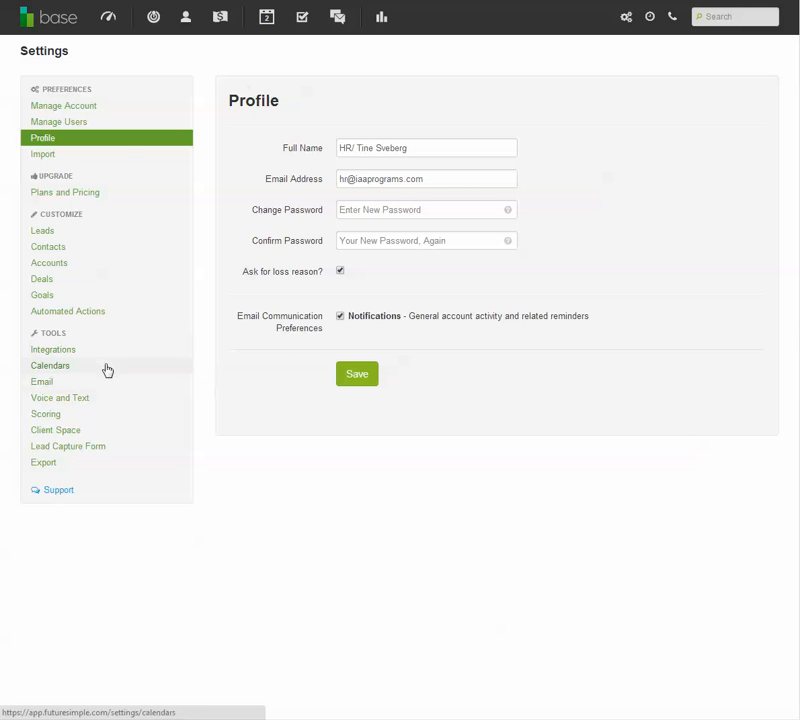
pyautogui.click(71, 386)
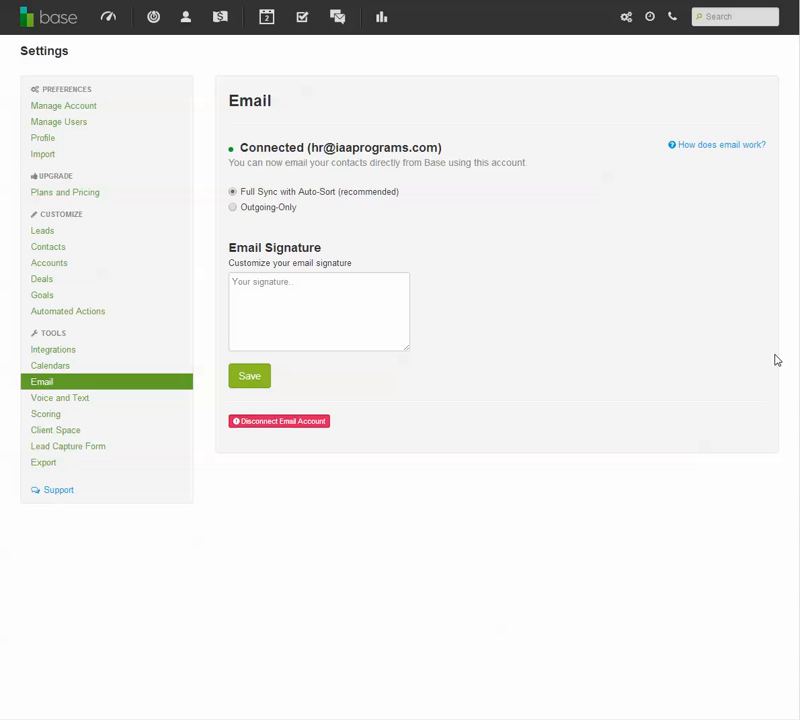
pyautogui.click(60, 371)
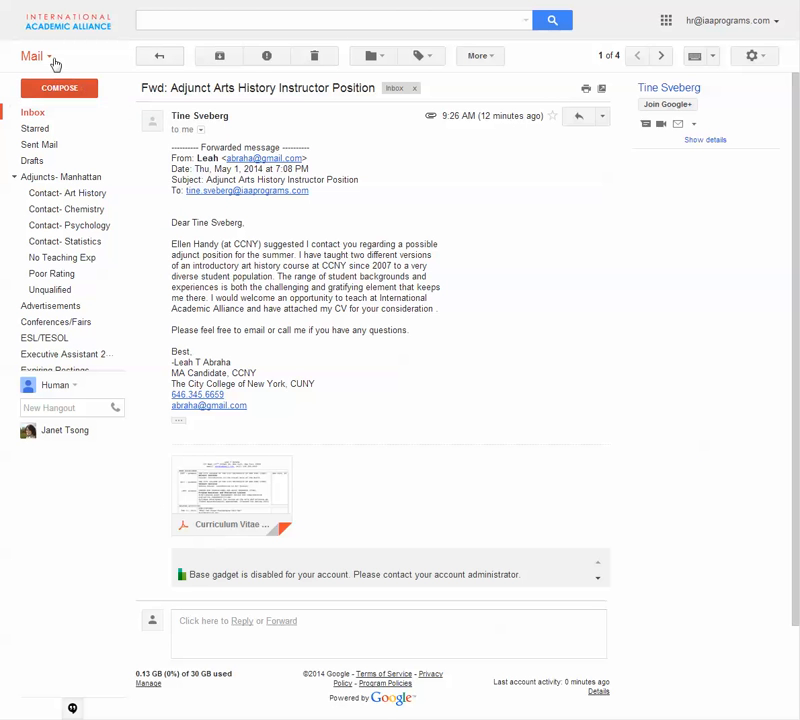
# - Switch from Gmail to Google Calendar and view the HR Hiring calendar
pyautogui.click(665, 20)
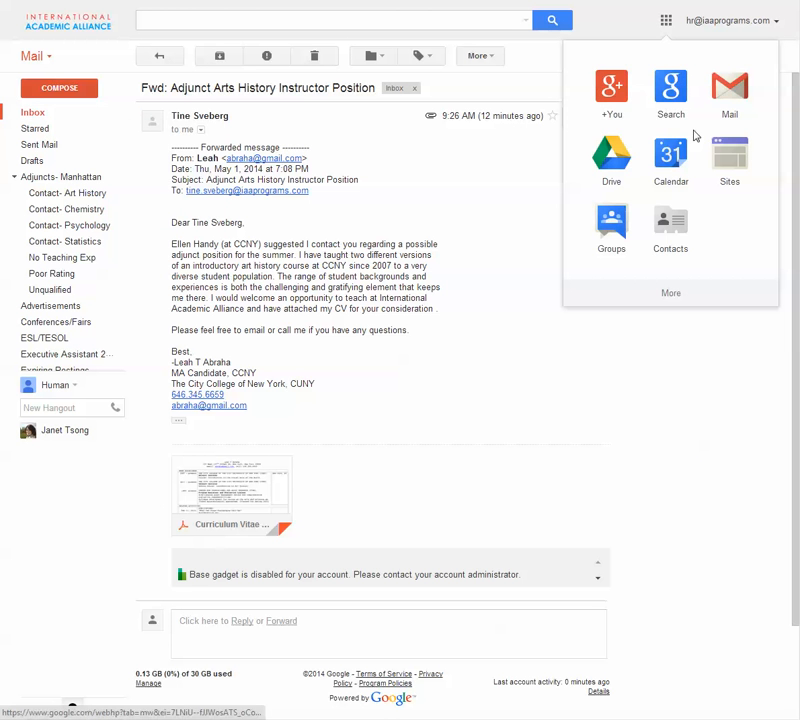
pyautogui.click(684, 176)
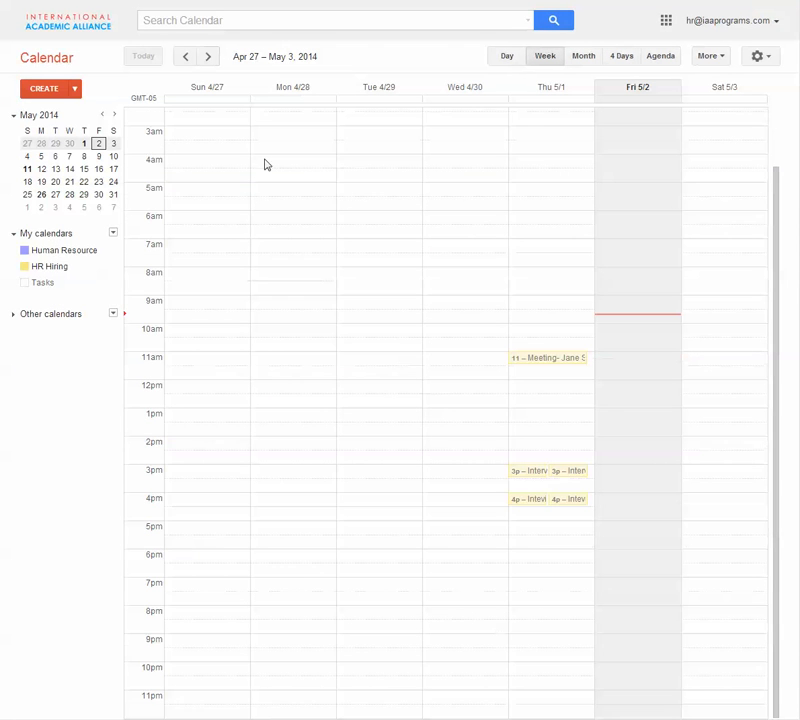
pyautogui.click(85, 268)
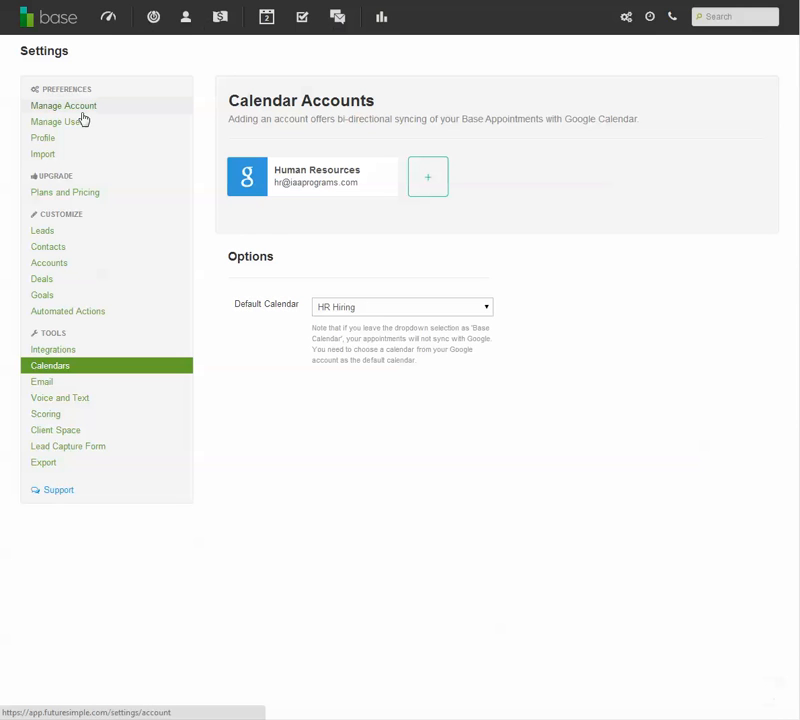
# - Open the Base dashboard and look over the top deals list and the activity feed
pyautogui.click(106, 22)
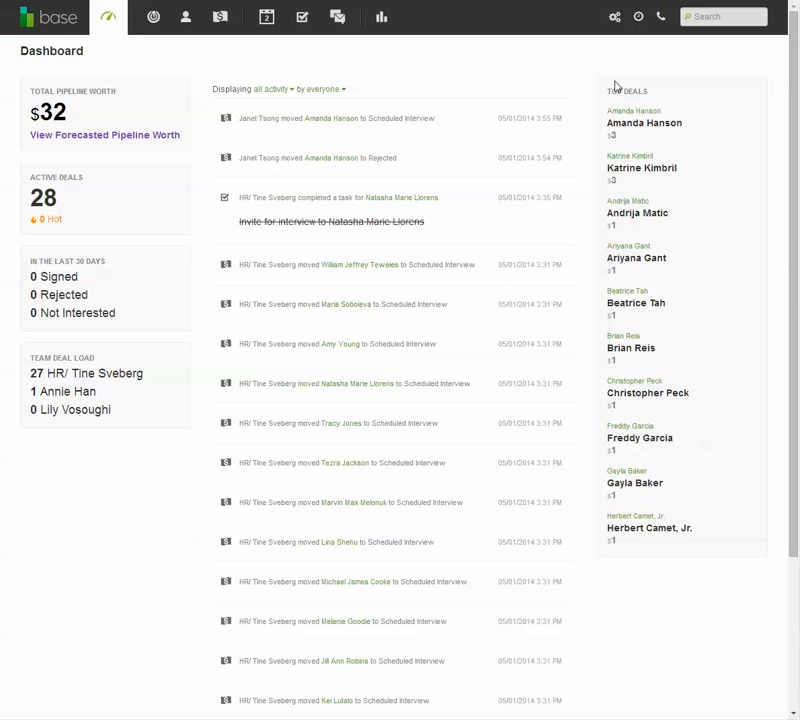
pyautogui.moveTo(612, 88); pyautogui.dragTo(715, 563)
pyautogui.click(709, 590)
pyautogui.click(320, 90)
# - Examine the dashboard's total pipeline worth, active deals and team deal load figures
pyautogui.moveTo(30, 117); pyautogui.dragTo(69, 115)
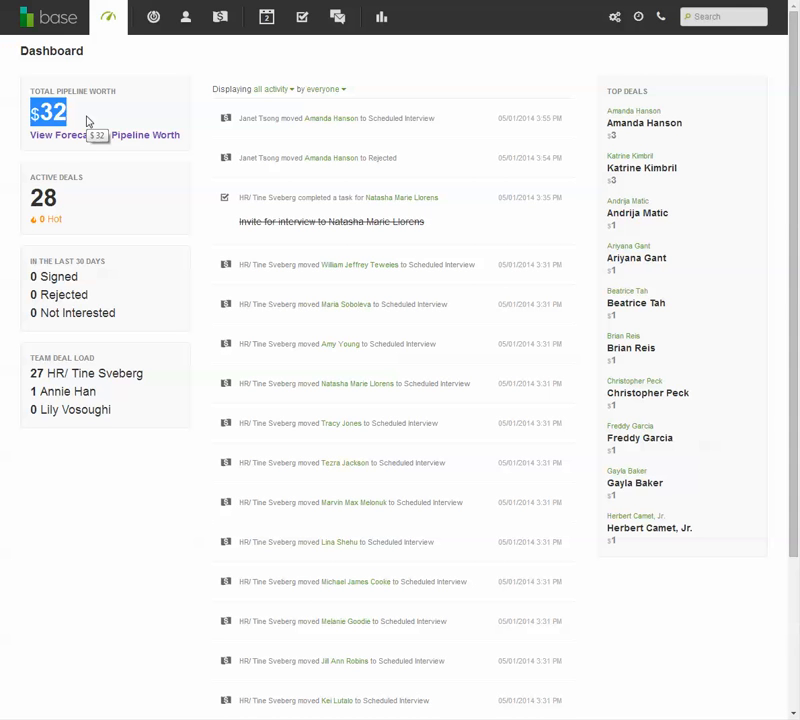
pyautogui.click(87, 121)
pyautogui.doubleClick(49, 116)
pyautogui.click(90, 111)
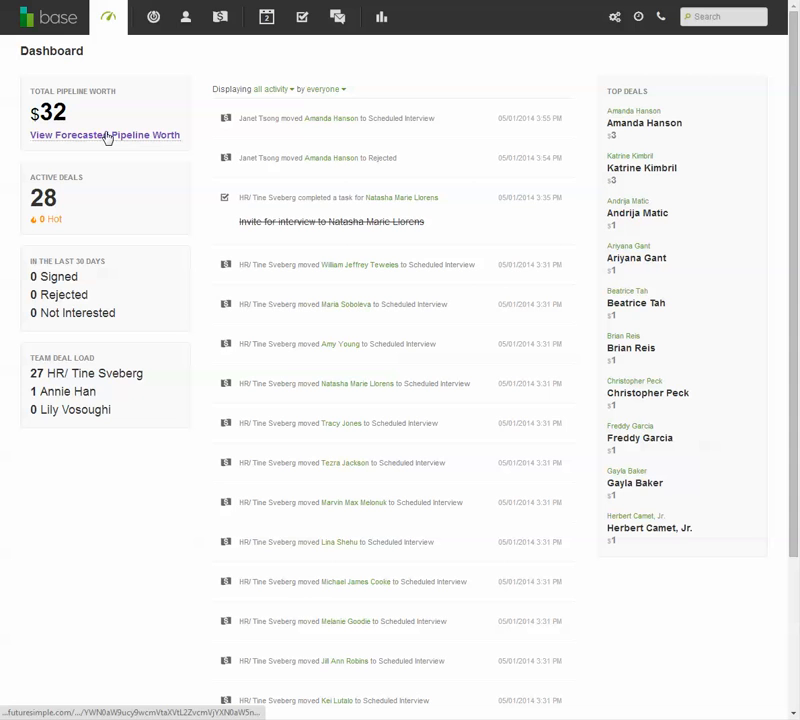
pyautogui.doubleClick(55, 197)
pyautogui.click(73, 198)
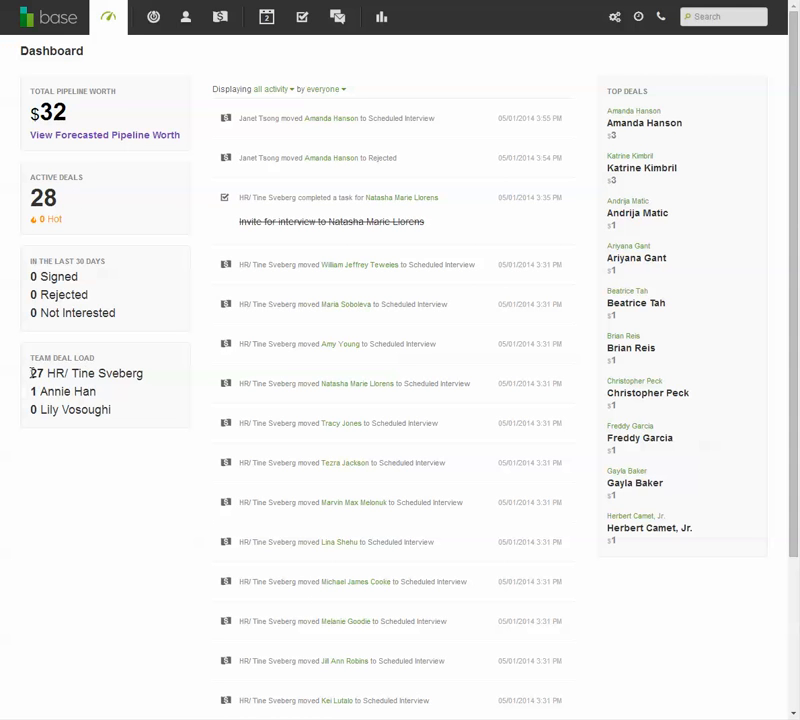
pyautogui.moveTo(31, 373); pyautogui.dragTo(138, 419)
pyautogui.click(139, 389)
# - Open the Leads page and view its list
pyautogui.click(151, 20)
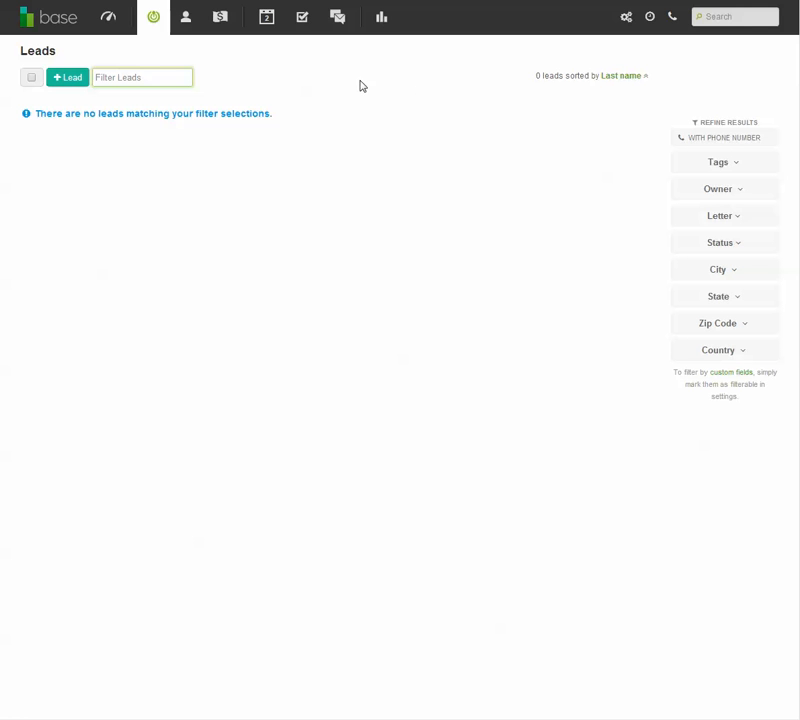
pyautogui.doubleClick(39, 52)
pyautogui.click(74, 56)
# - Open the Contacts page and browse through the full contact list
pyautogui.click(181, 24)
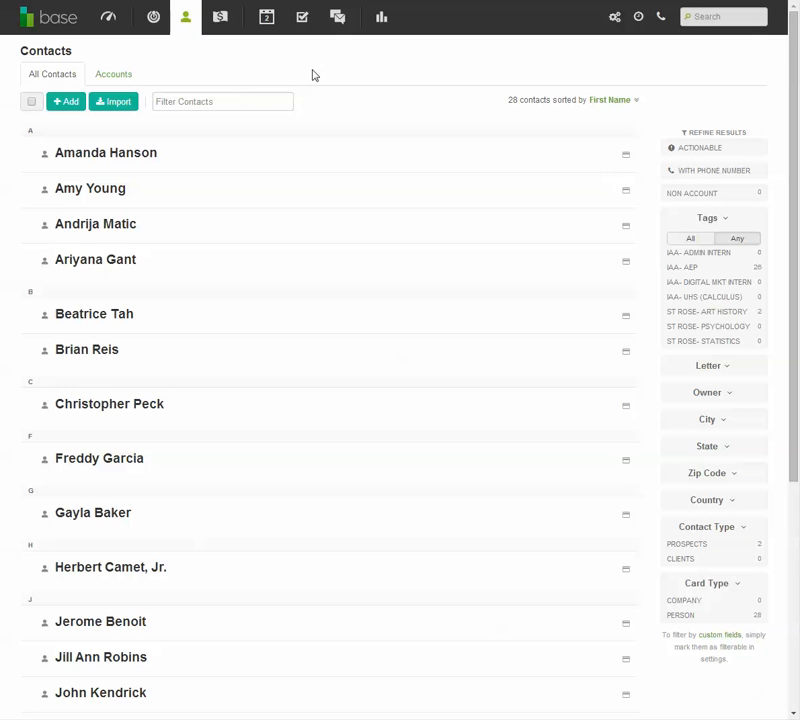
pyautogui.scroll(-7, 111, 223)
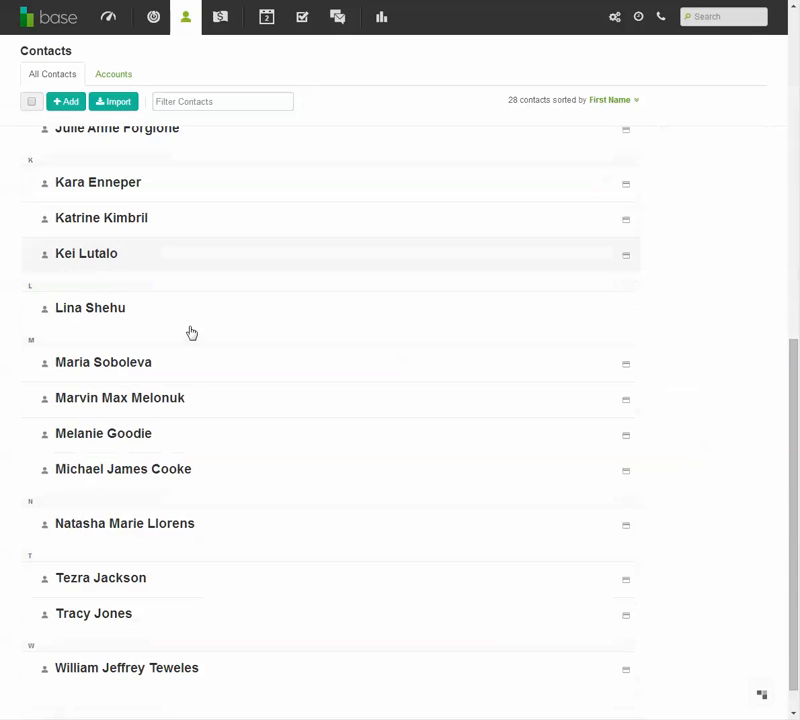
pyautogui.scroll(2, 191, 332)
pyautogui.scroll(5, 200, 328)
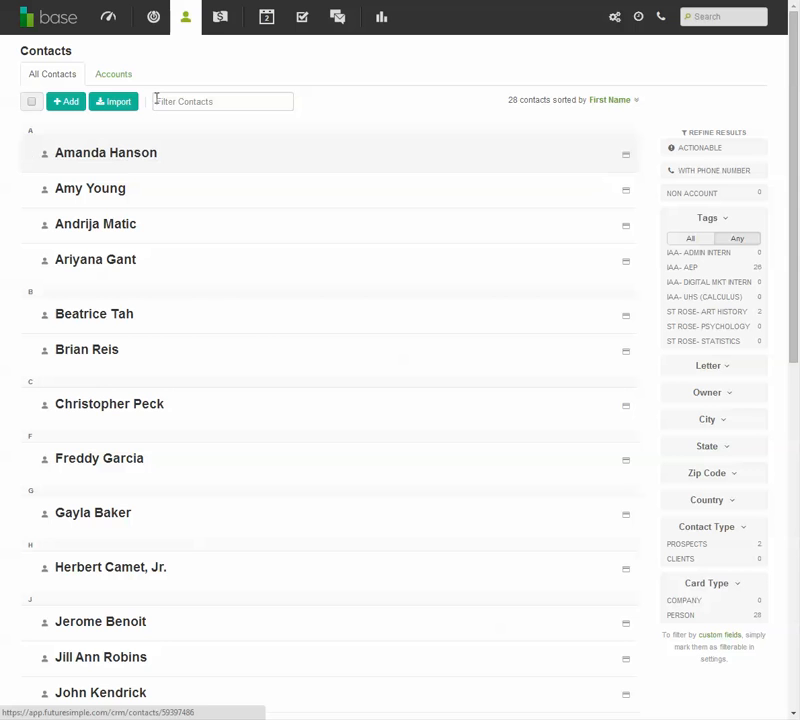
# - Open the sales pipeline and view the deals in the Interviewed and Job Offered stages
pyautogui.click(222, 30)
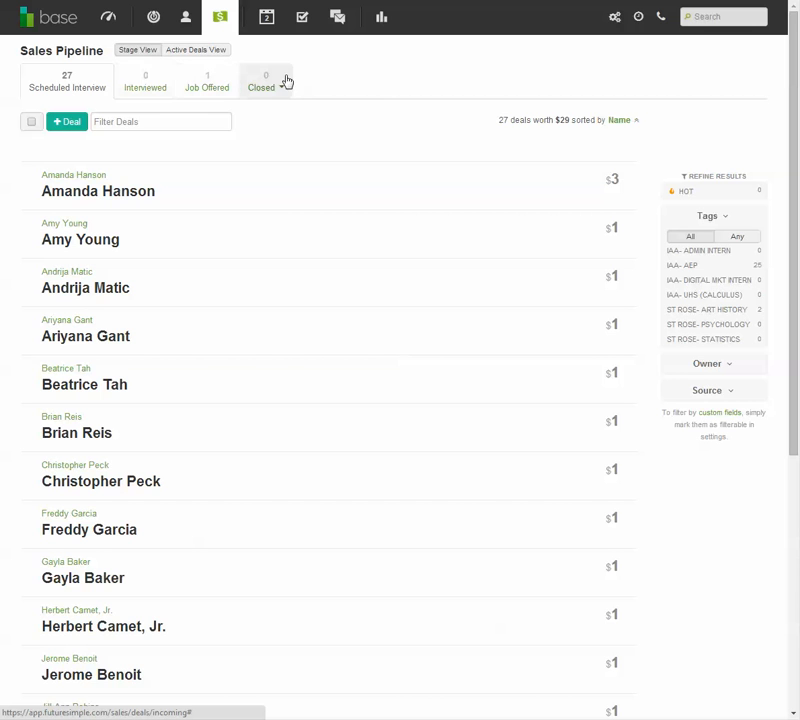
pyautogui.click(130, 87)
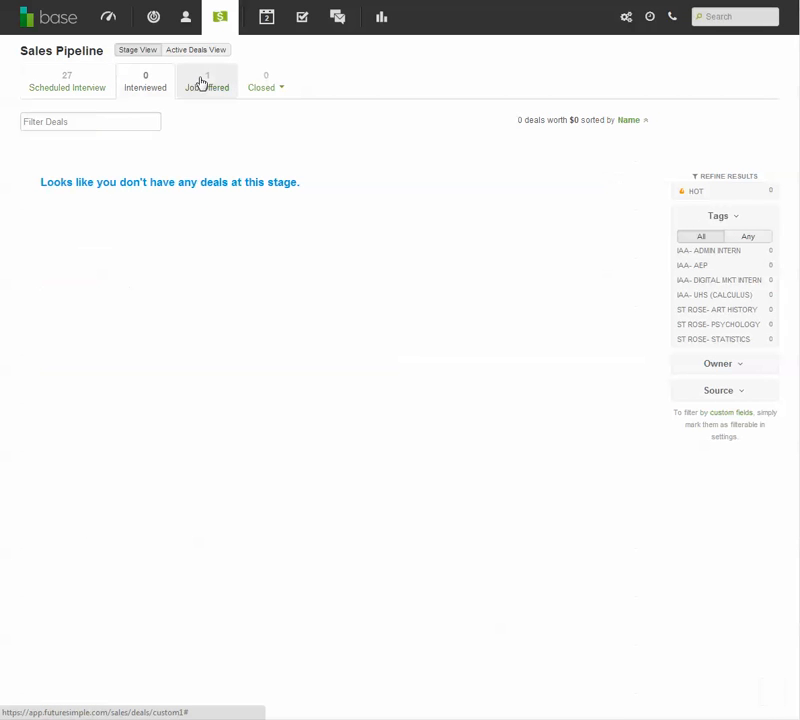
pyautogui.click(204, 84)
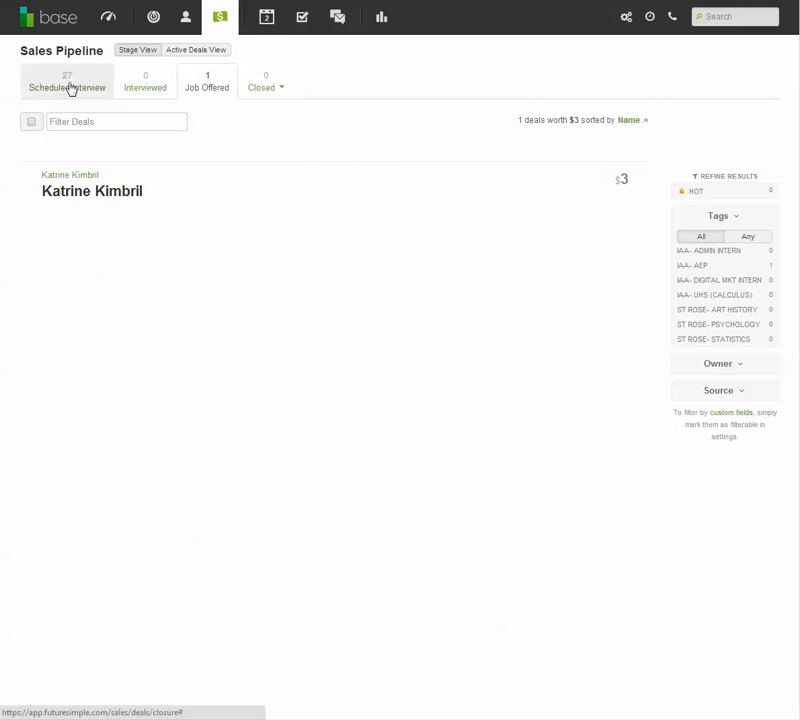
# - Start a new person record in Contacts and fill in the person's first name with initial and last name
pyautogui.click(184, 22)
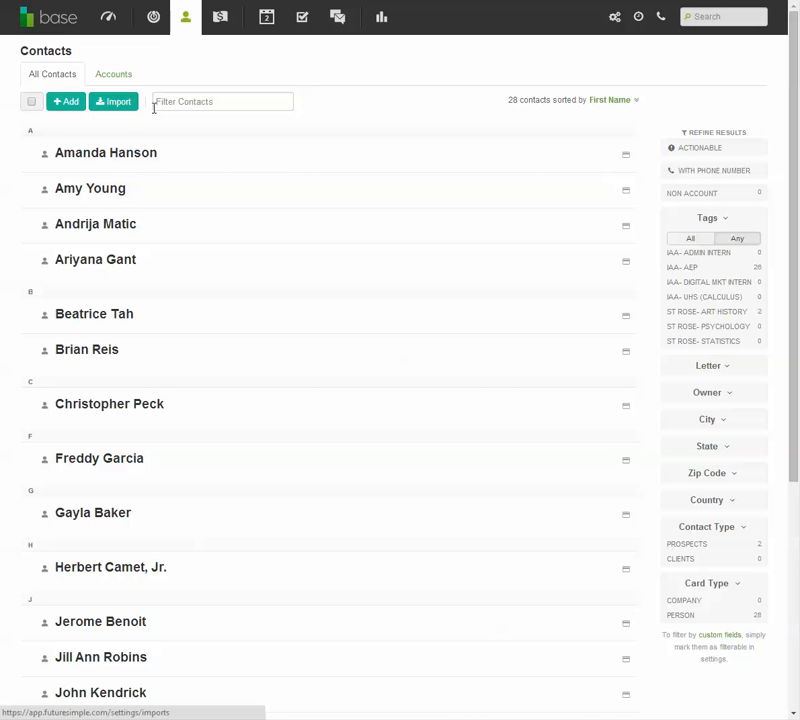
pyautogui.click(60, 106)
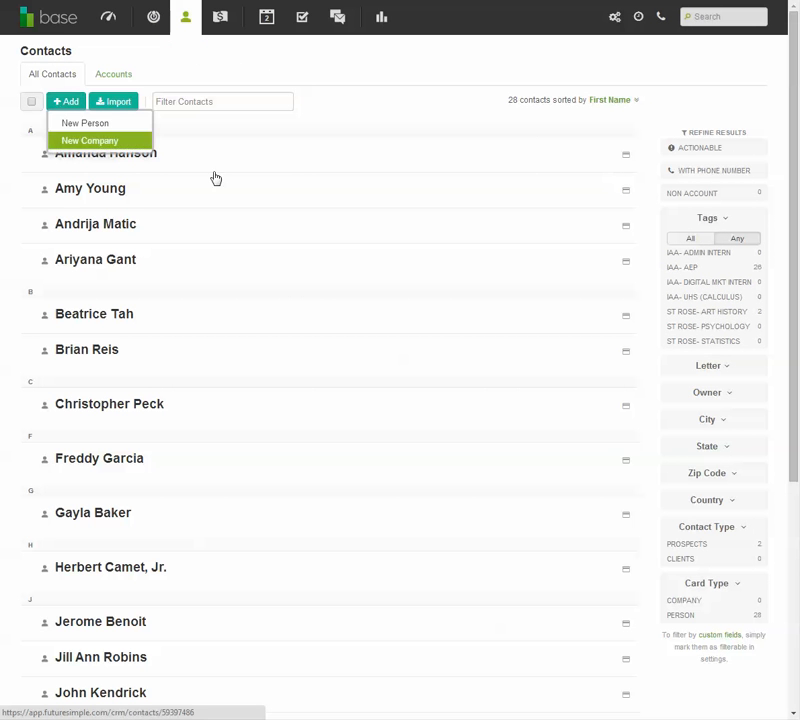
pyautogui.click(85, 123)
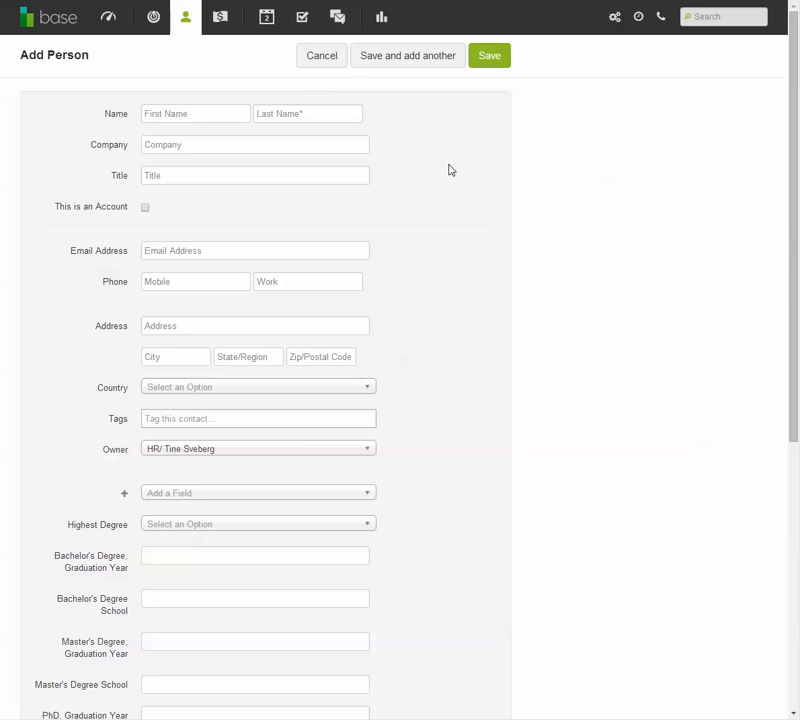
pyautogui.click(214, 114)
pyautogui.doubleClick(213, 113)
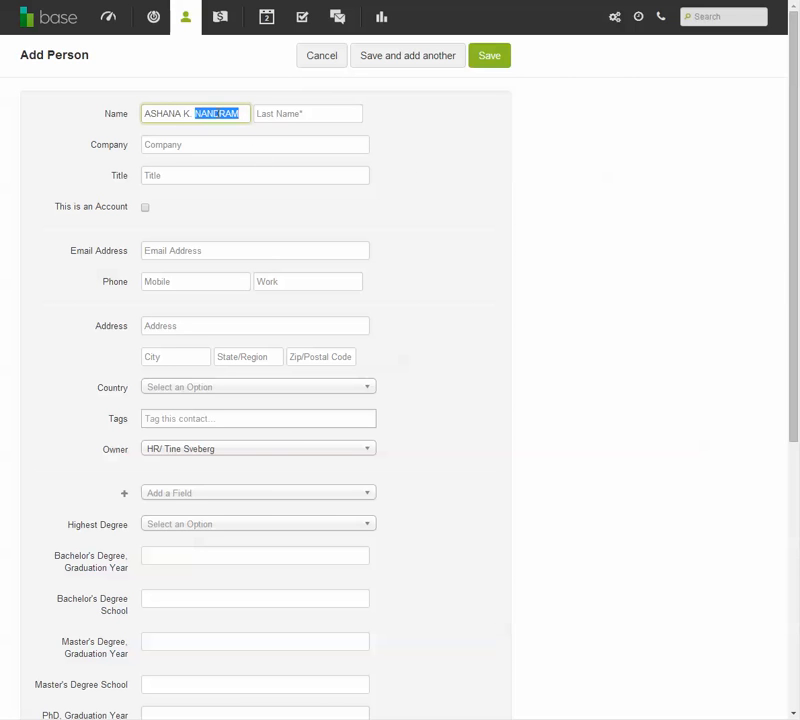
pyautogui.hotkey('ctrl', 'x')
pyautogui.press('Tab')
pyautogui.hotkey('ctrl', 'v')
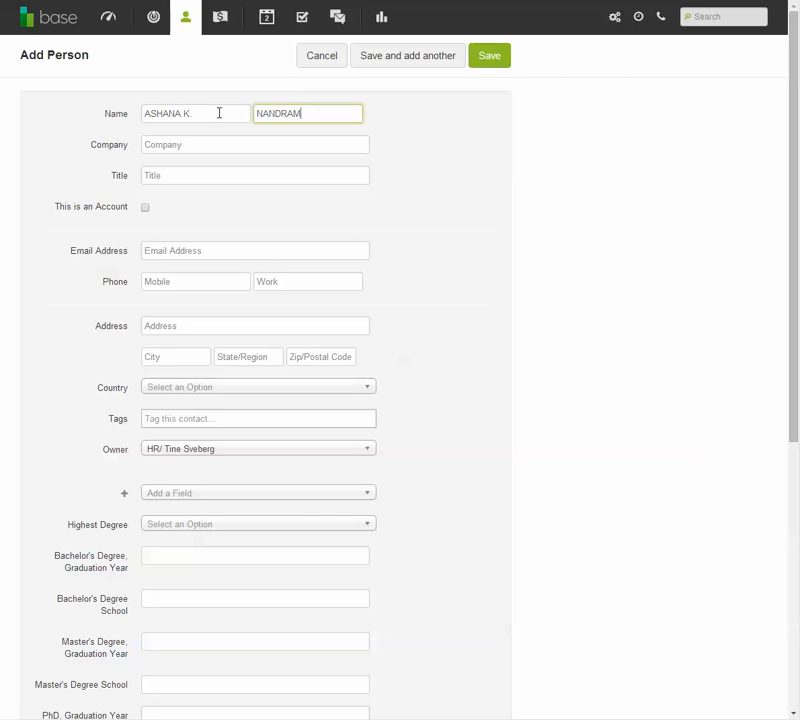
# - Change the new contact's first and last names from all capitals to title case
pyautogui.click(193, 113)
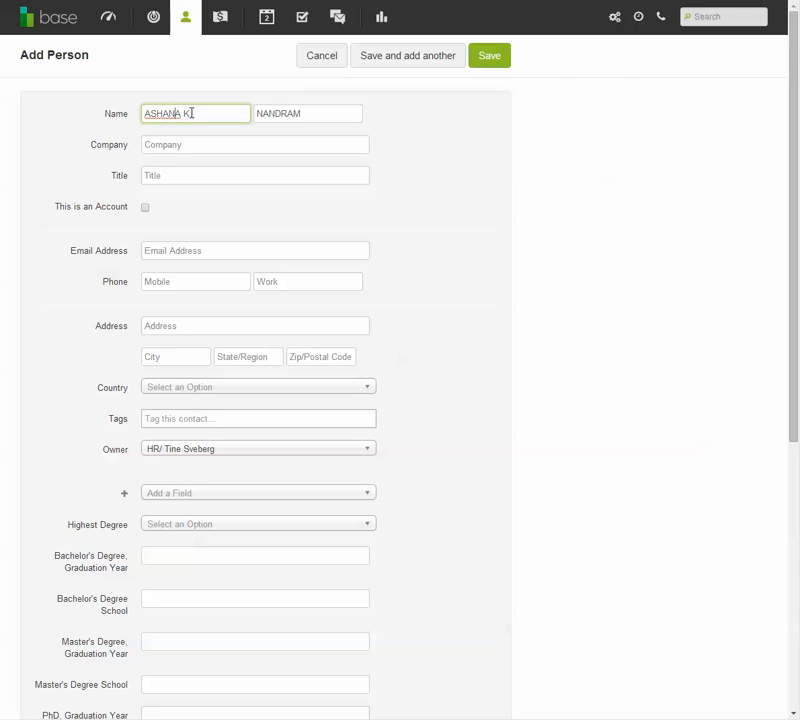
pyautogui.press('BackSpace')
pyautogui.press('BackSpace')
pyautogui.press('BackSpace')
pyautogui.press('BackSpace')
pyautogui.press('BackSpace')
pyautogui.press('Tab')
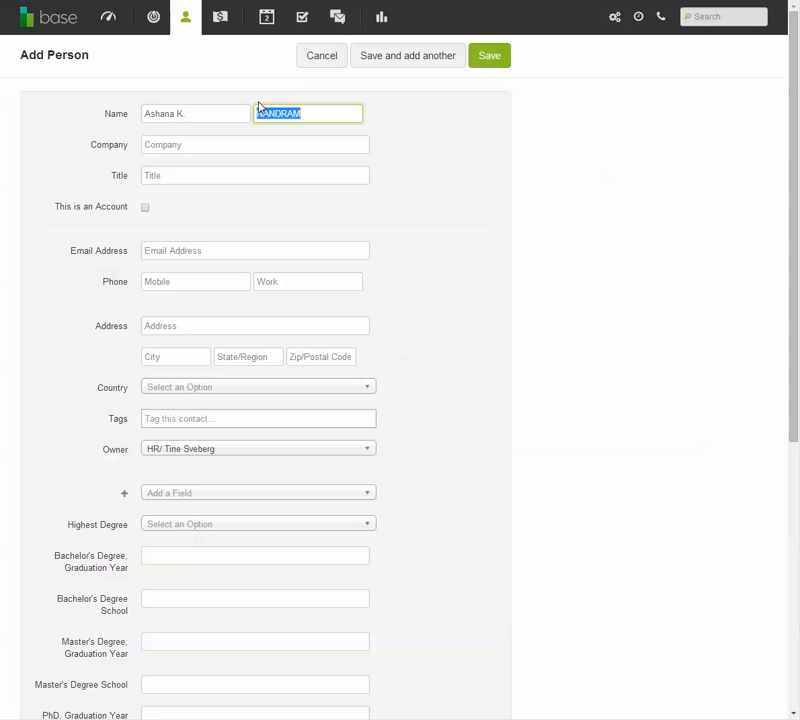
pyautogui.press('Tab')
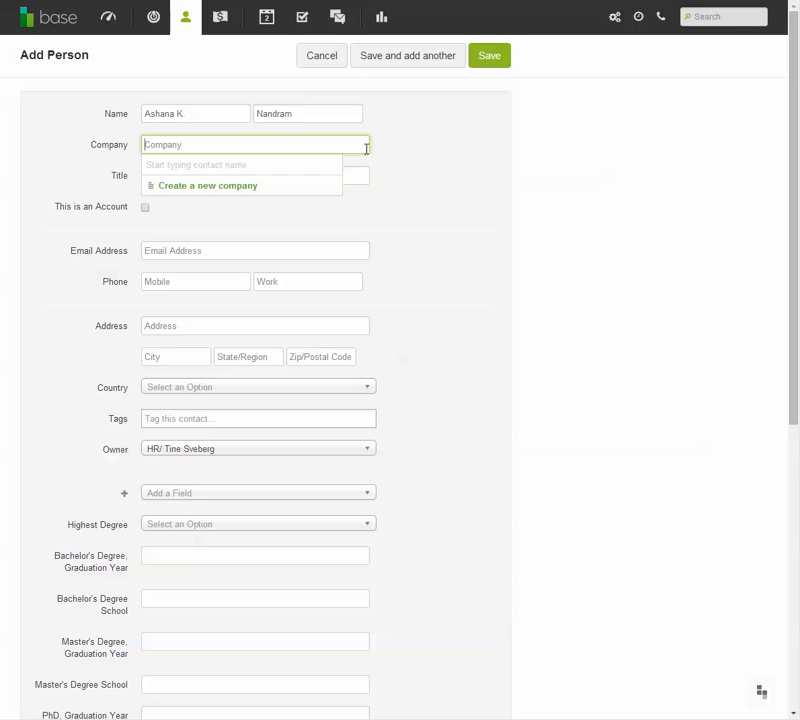
# - Leave the company blank and enter the contact's email address and mobile phone number
pyautogui.click(330, 160)
pyautogui.click(175, 250)
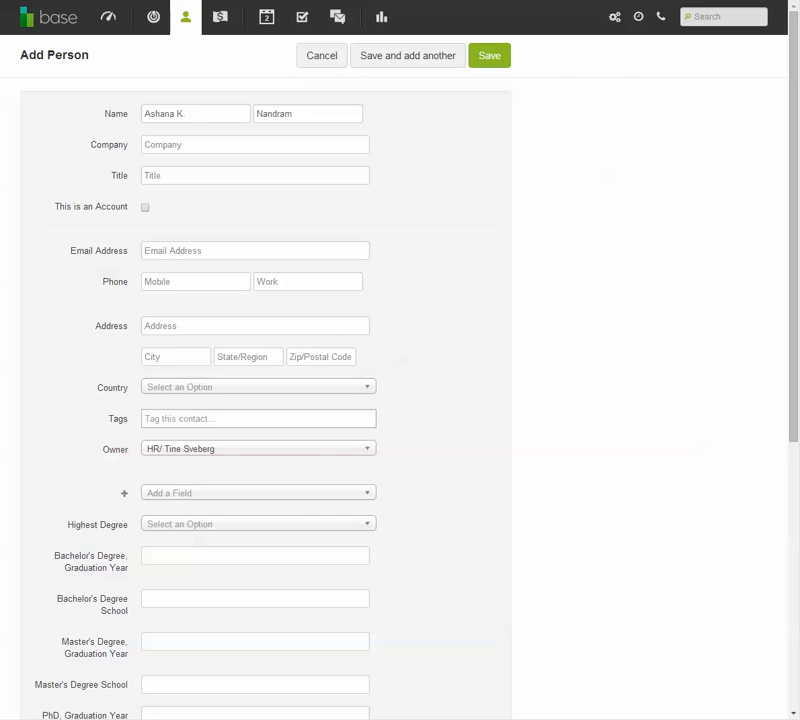
pyautogui.click(209, 251)
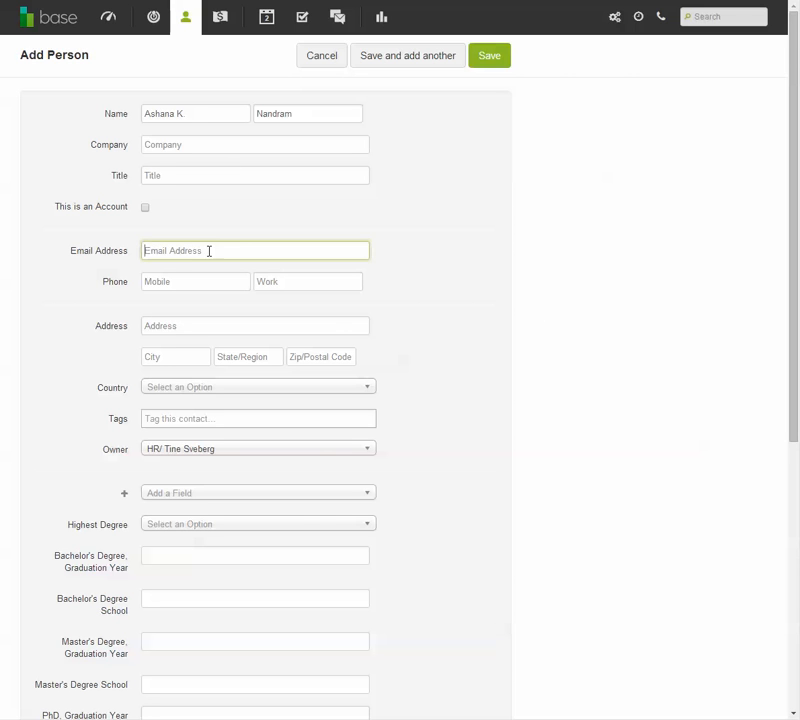
pyautogui.press('Tab')
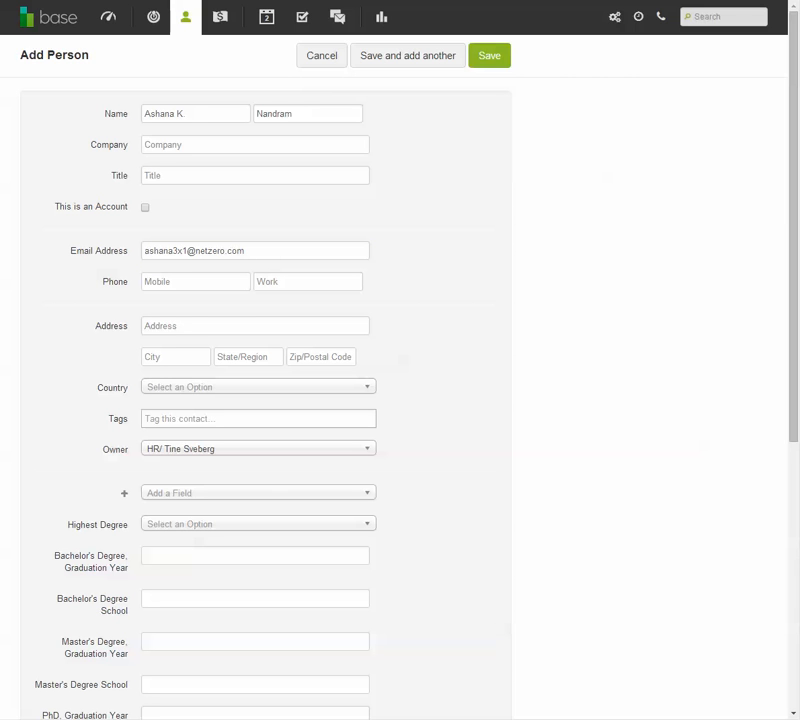
pyautogui.click(209, 282)
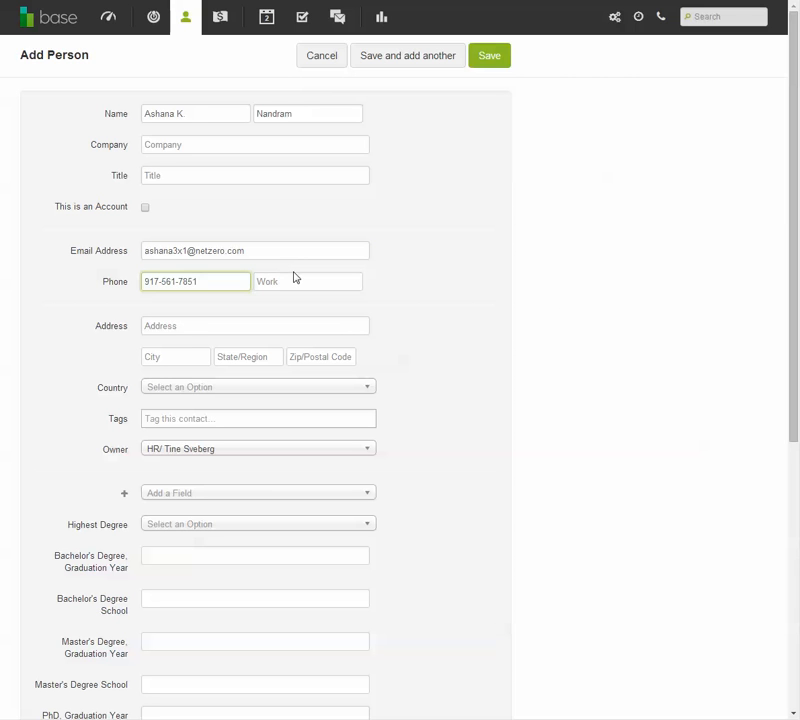
pyautogui.click(461, 329)
# - Enter the contact's street address
pyautogui.scroll(-3, 321, 277)
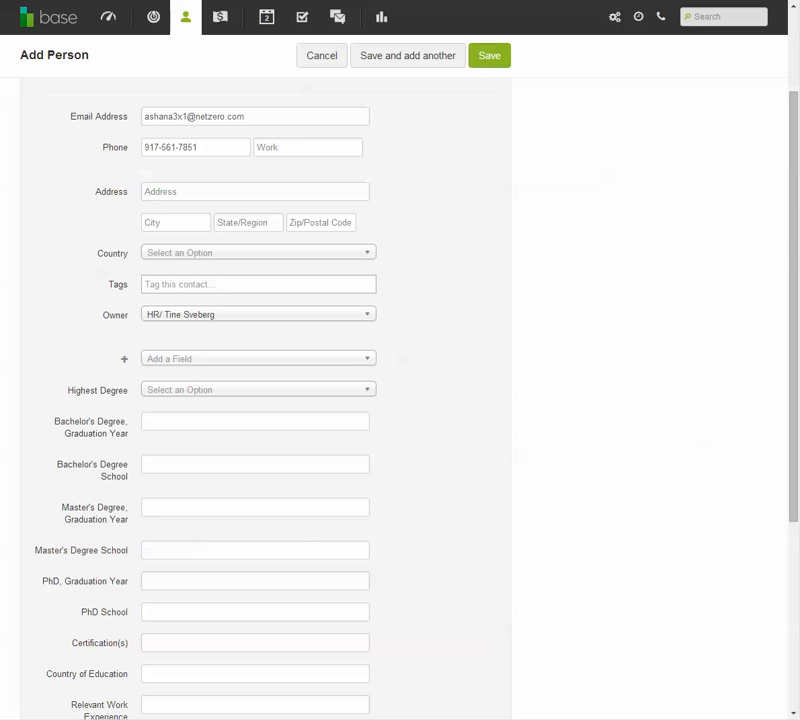
pyautogui.click(209, 188)
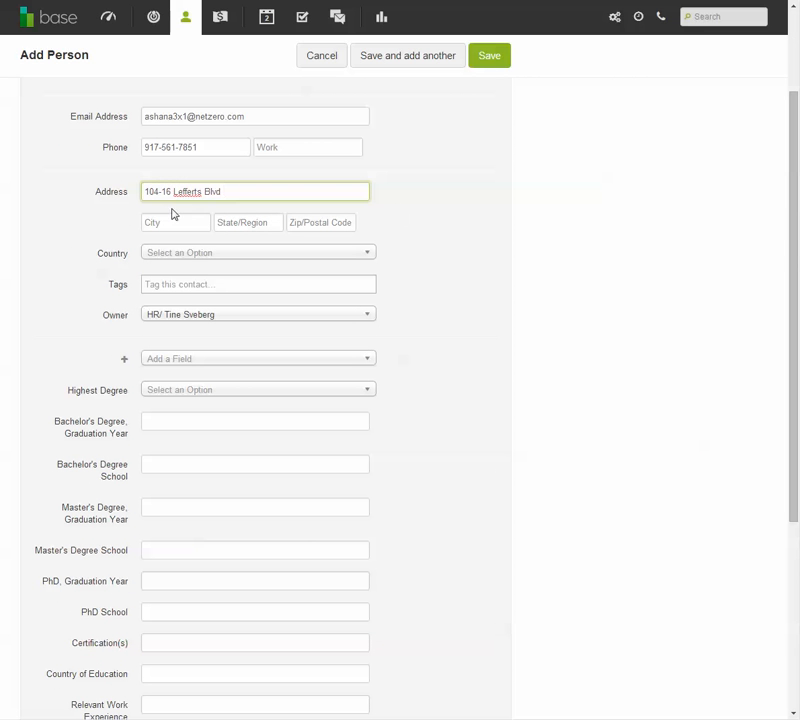
pyautogui.click(174, 215)
pyautogui.scroll(-3, 520, 316)
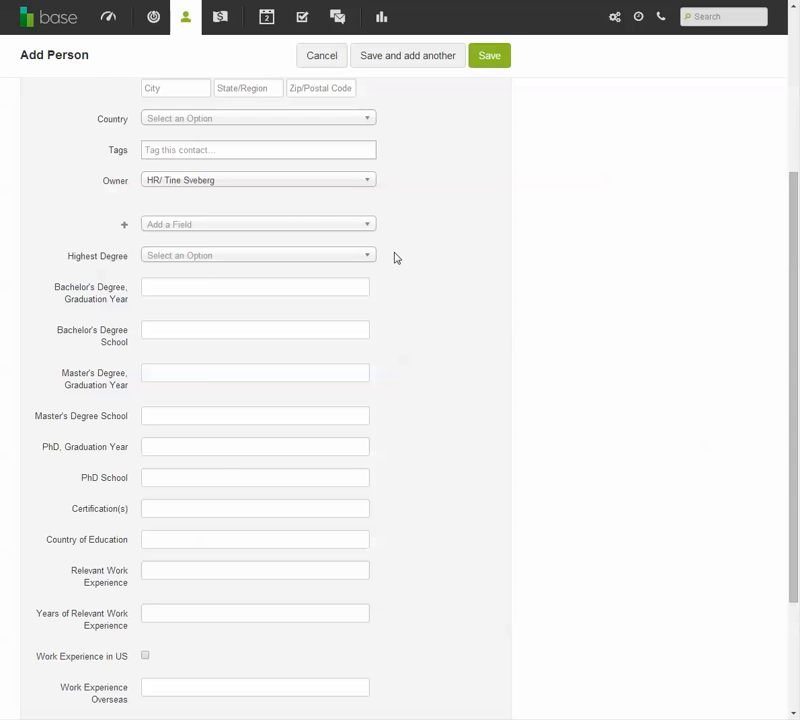
pyautogui.scroll(3, 395, 258)
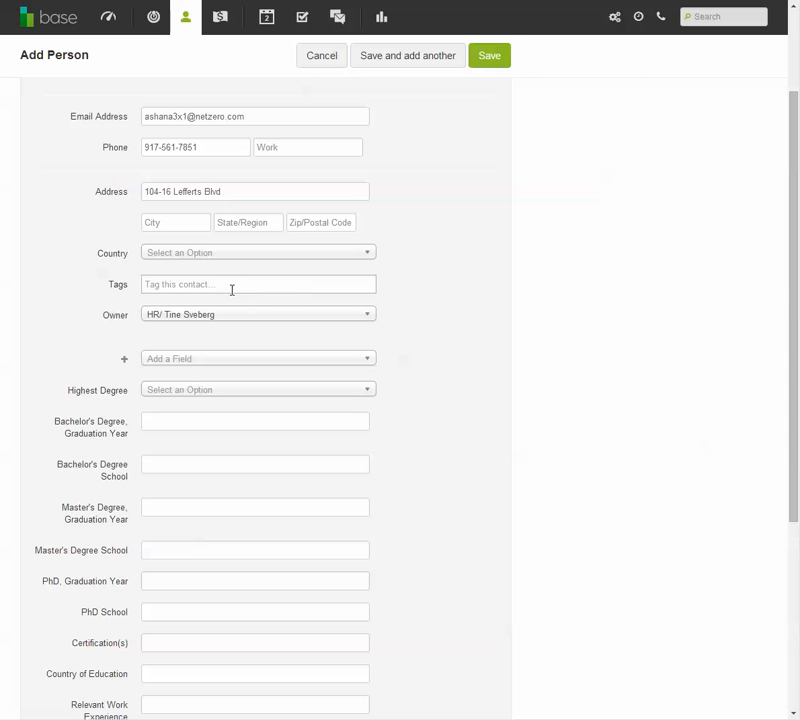
# - Tag the new contact with a new tag, "St Rose- Chemistry"
pyautogui.click(193, 290)
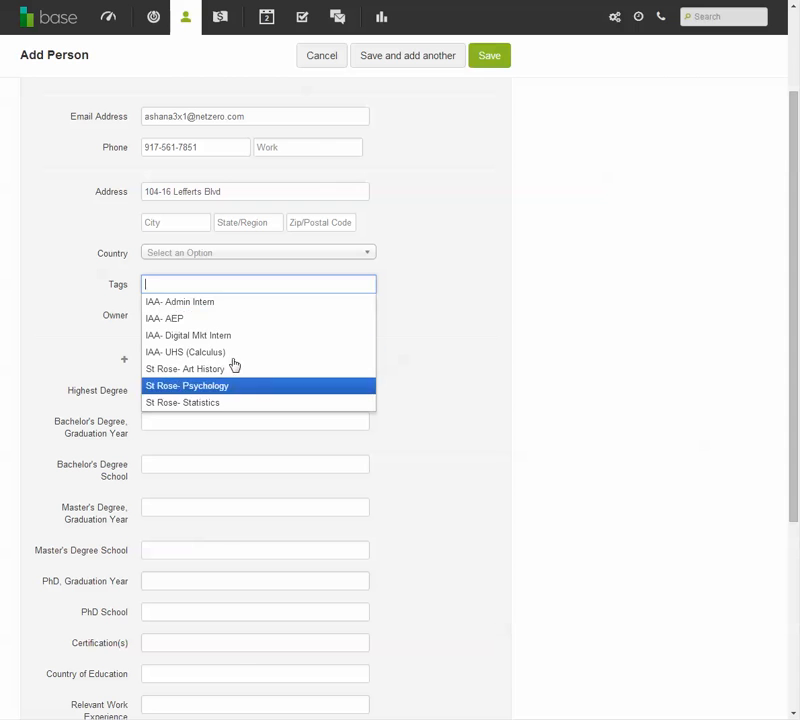
pyautogui.write('IAA')
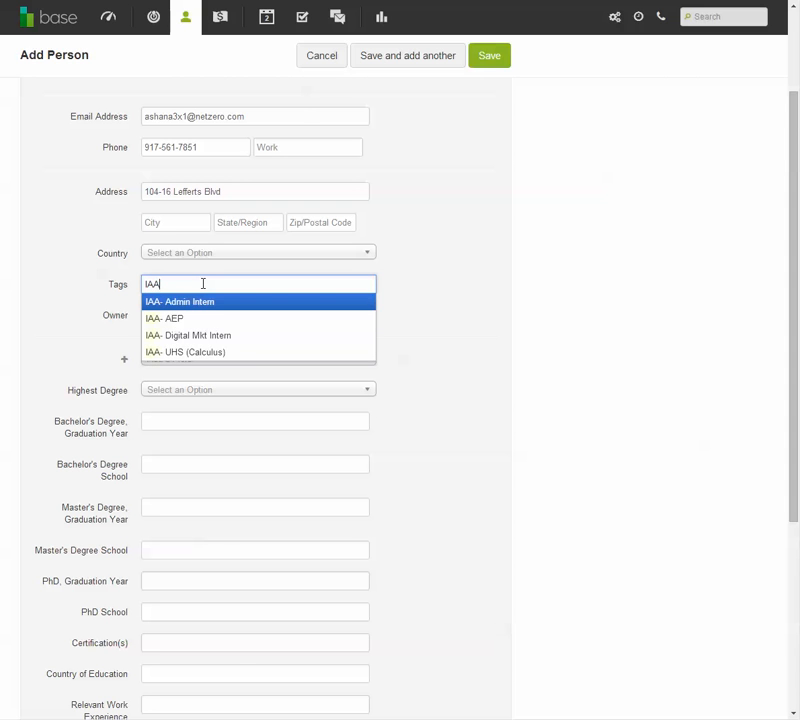
pyautogui.write('- Chemistry')
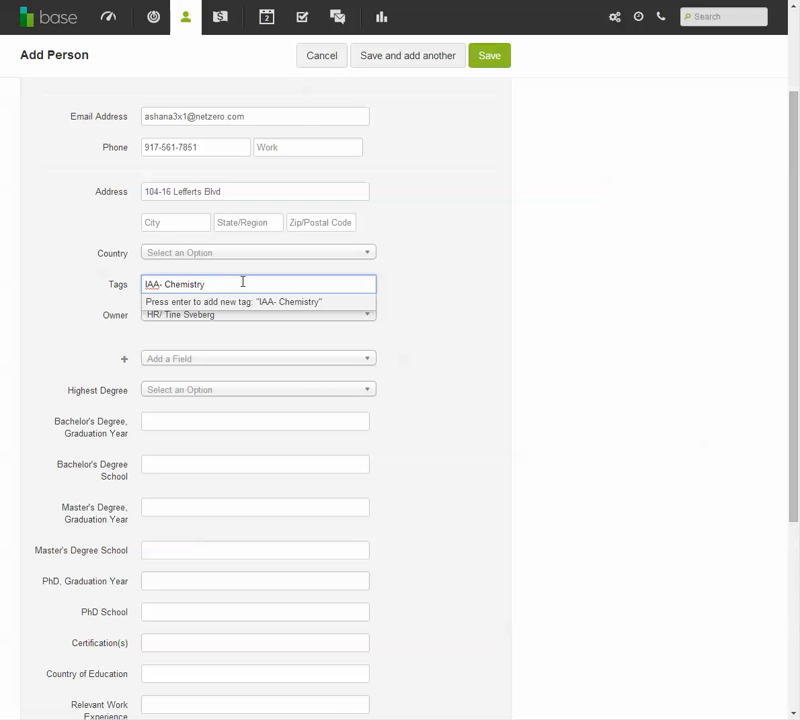
pyautogui.hotkey('ctrl', 'Left')
pyautogui.press('BackSpace')
pyautogui.press('BackSpace')
pyautogui.press('BackSpace')
pyautogui.press('BackSpace')
pyautogui.press('BackSpace')
pyautogui.write('St Rose-')
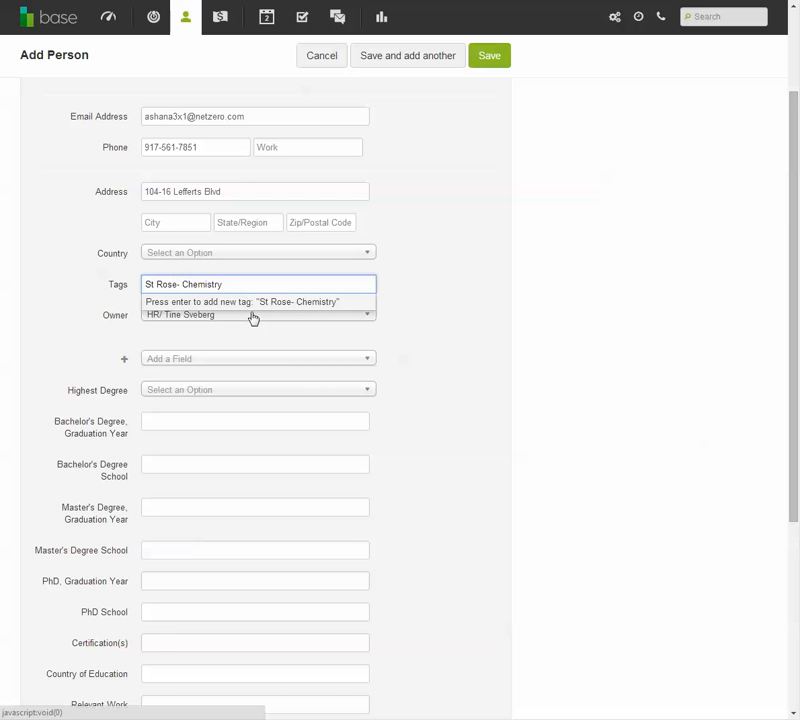
pyautogui.press('Return')
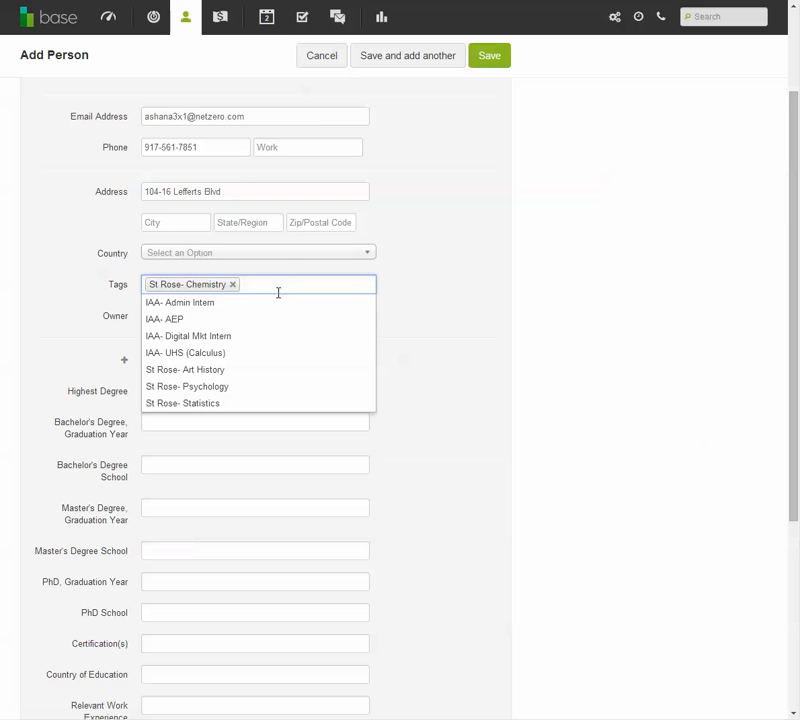
pyautogui.click(514, 312)
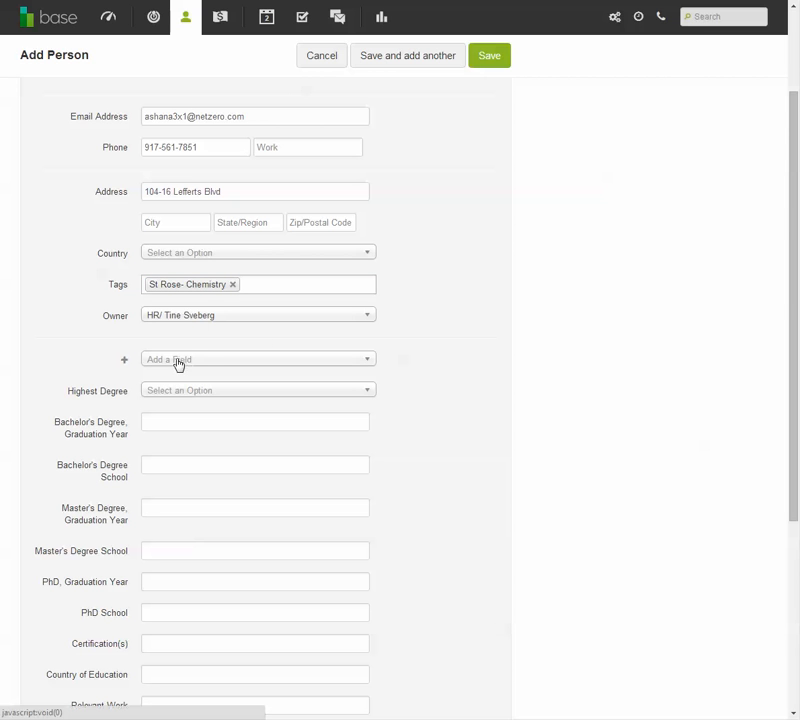
# - Review the remaining education and work experience fields, leave them blank, and save the new contact
pyautogui.click(179, 361)
pyautogui.click(179, 361)
pyautogui.scroll(-3, 339, 404)
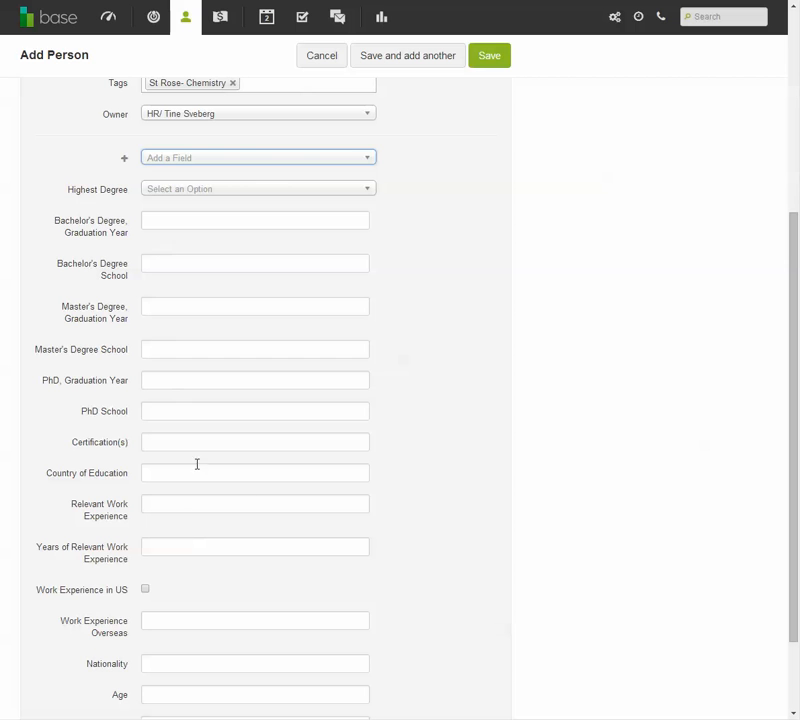
pyautogui.scroll(-2, 417, 535)
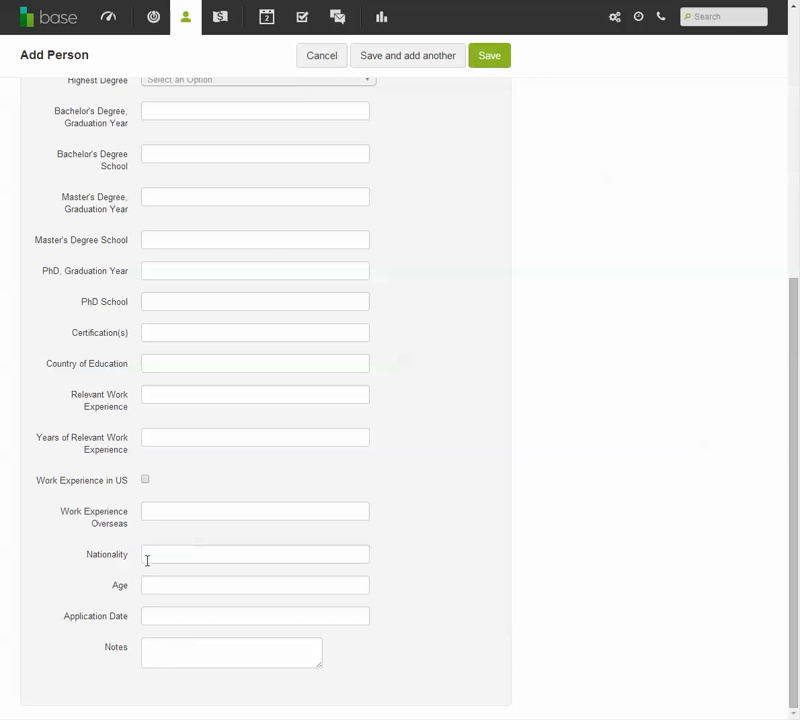
pyautogui.scroll(5, 277, 459)
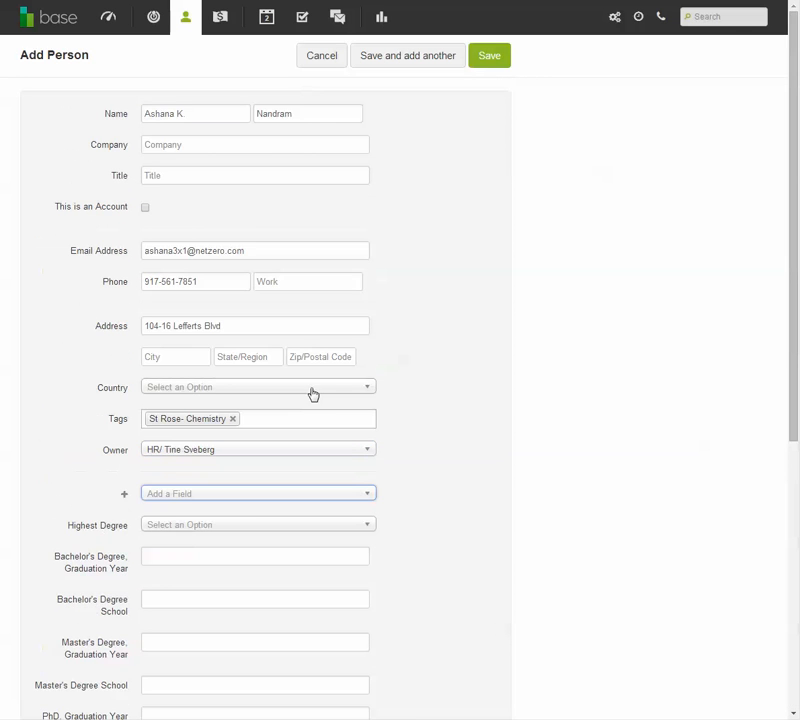
pyautogui.click(503, 58)
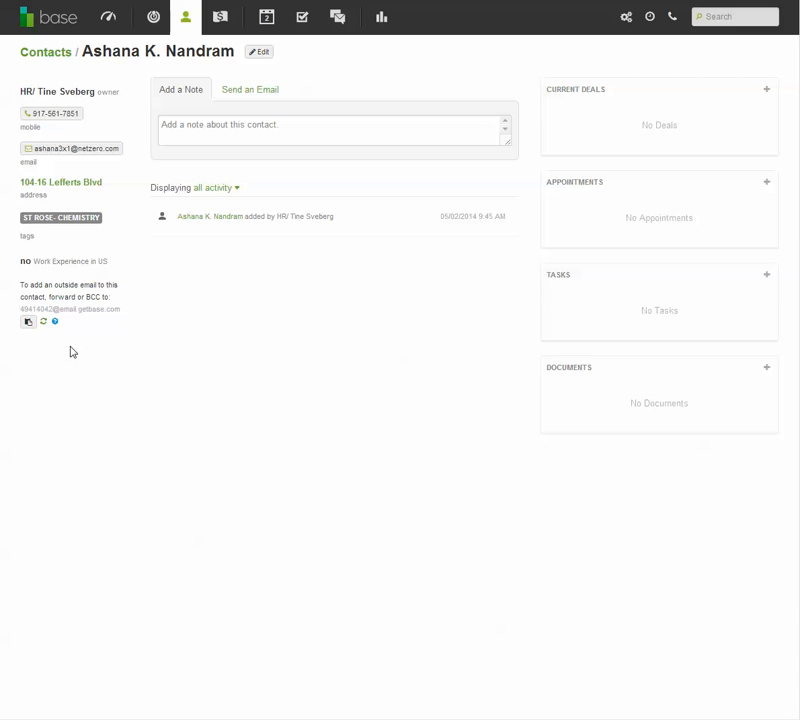
# - Add and save the note "He has teaching experience" on the contact's record
pyautogui.click(250, 131)
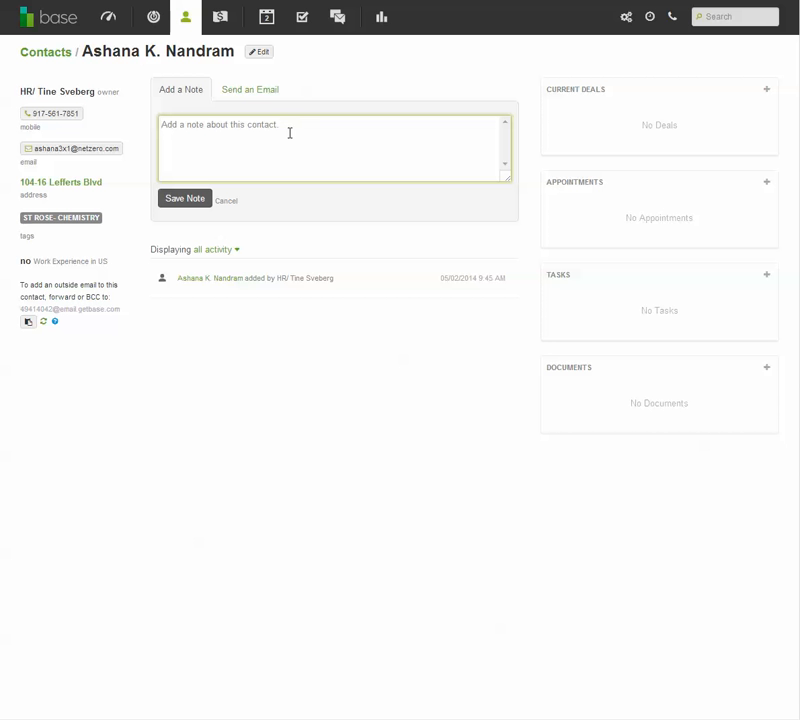
pyautogui.write('He')
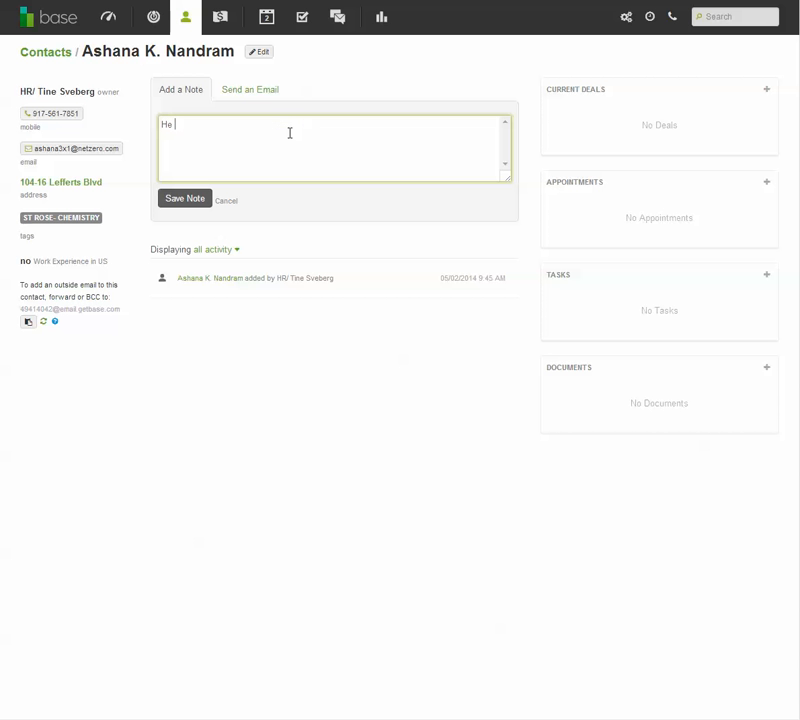
pyautogui.write(' has teaching experience')
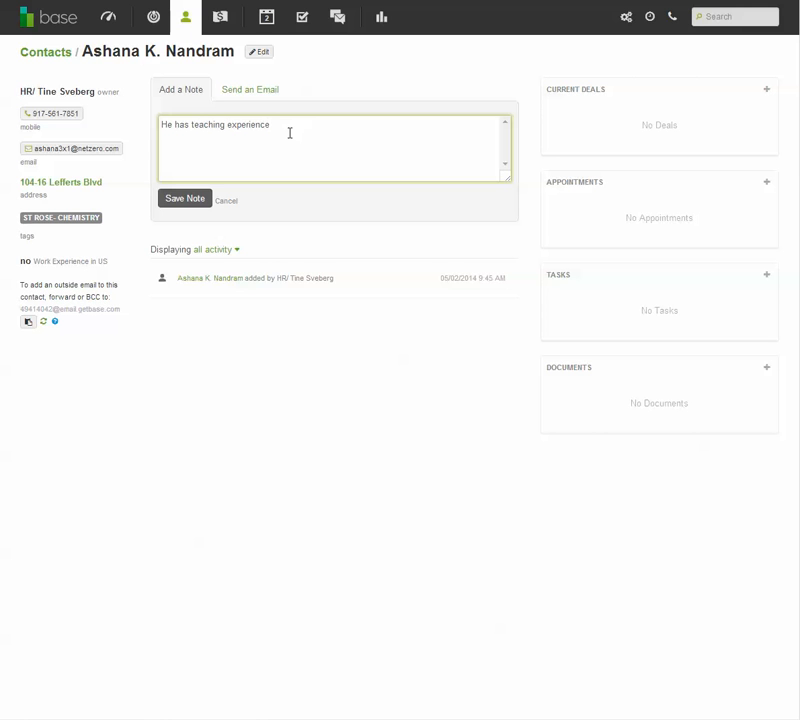
pyautogui.click(198, 200)
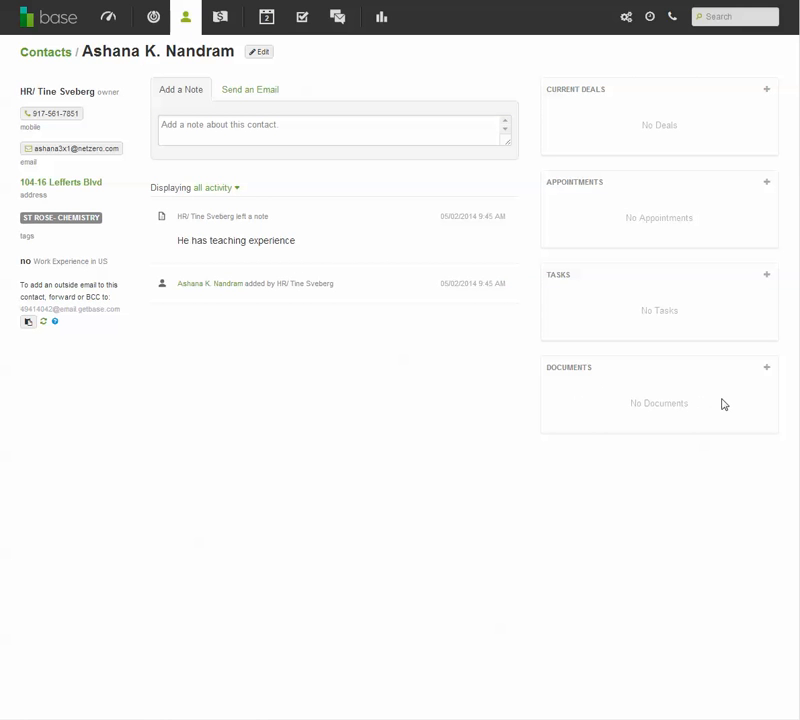
# - View the contact's document upload window and email composer without uploading or sending anything, and return to the note form
pyautogui.click(764, 368)
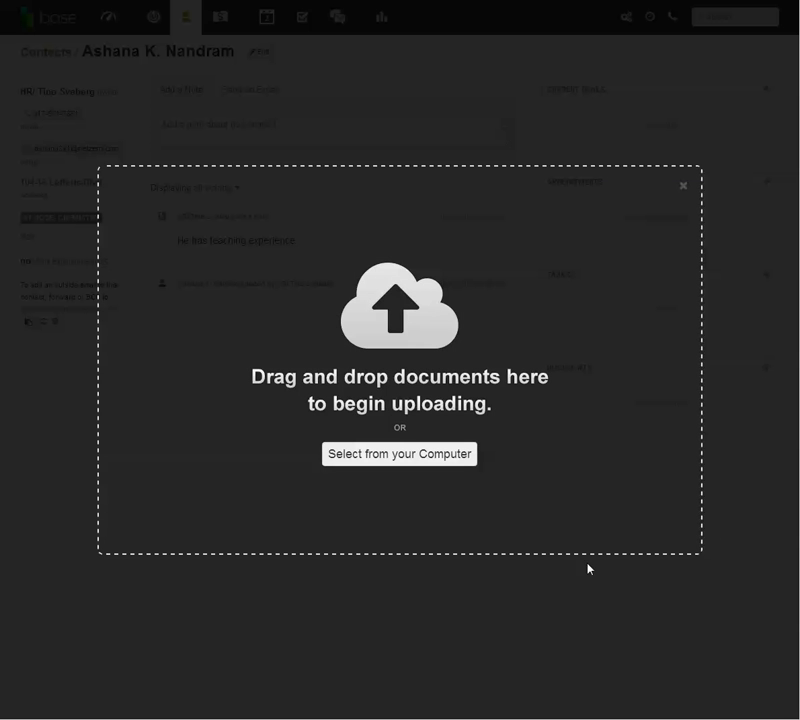
pyautogui.click(593, 604)
pyautogui.click(240, 91)
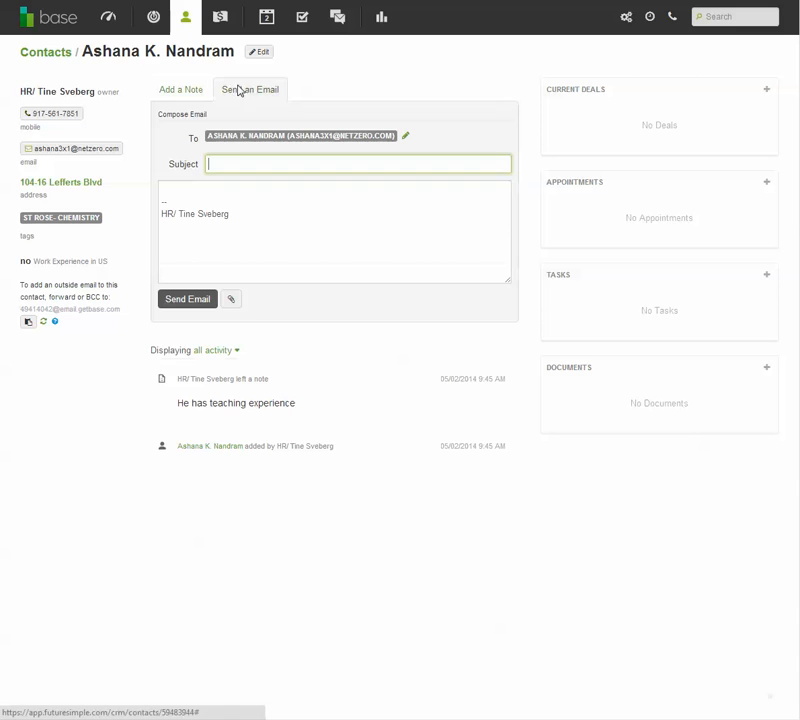
pyautogui.click(206, 188)
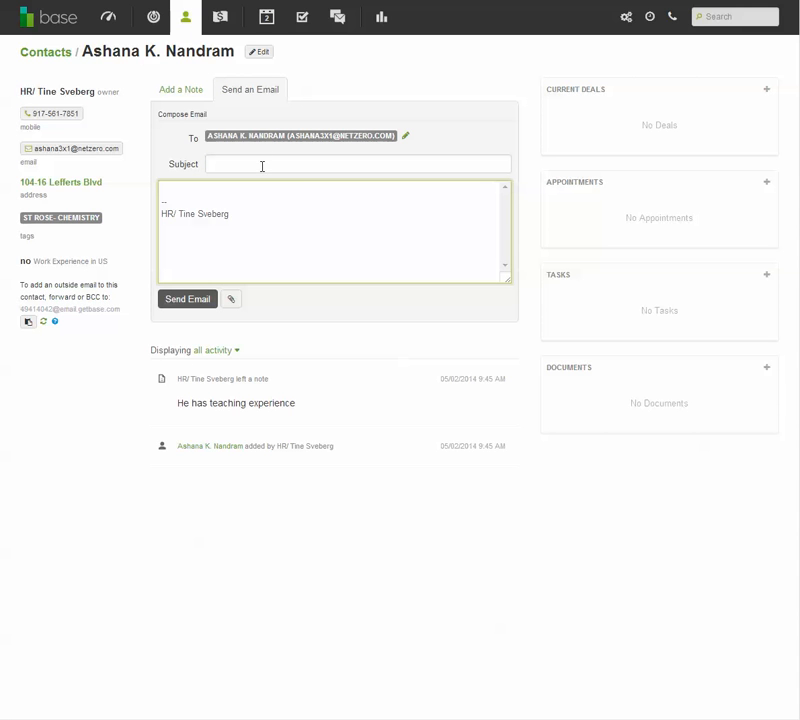
pyautogui.click(332, 63)
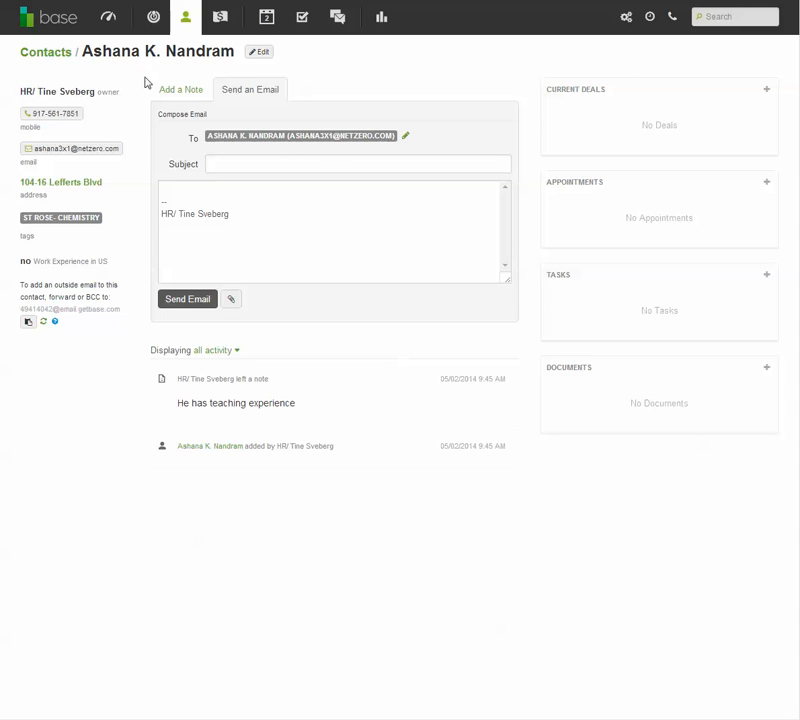
pyautogui.click(200, 89)
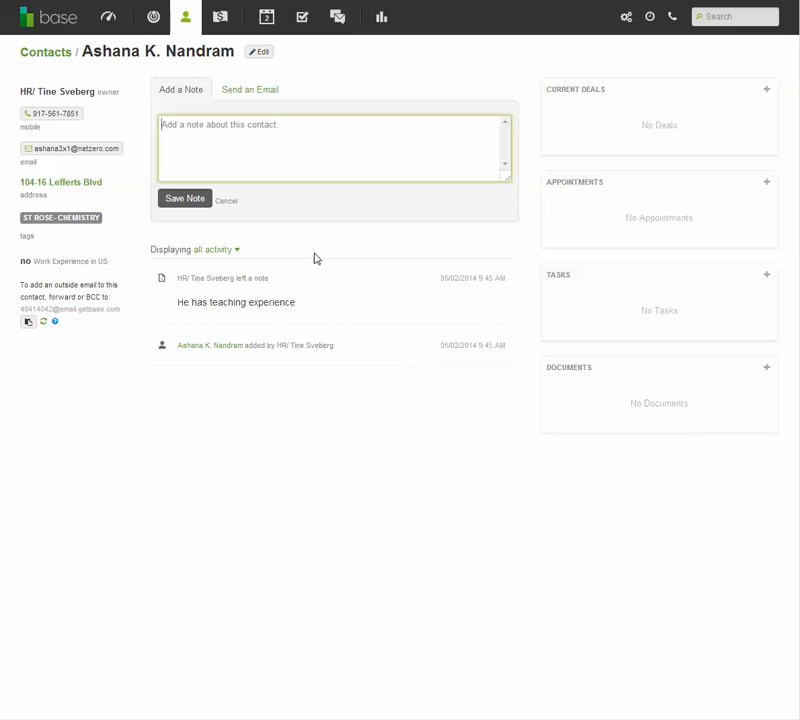
# - Start a new deal for the contact, name it with the contact's full name, and set its value to 3
pyautogui.click(766, 91)
pyautogui.click(199, 115)
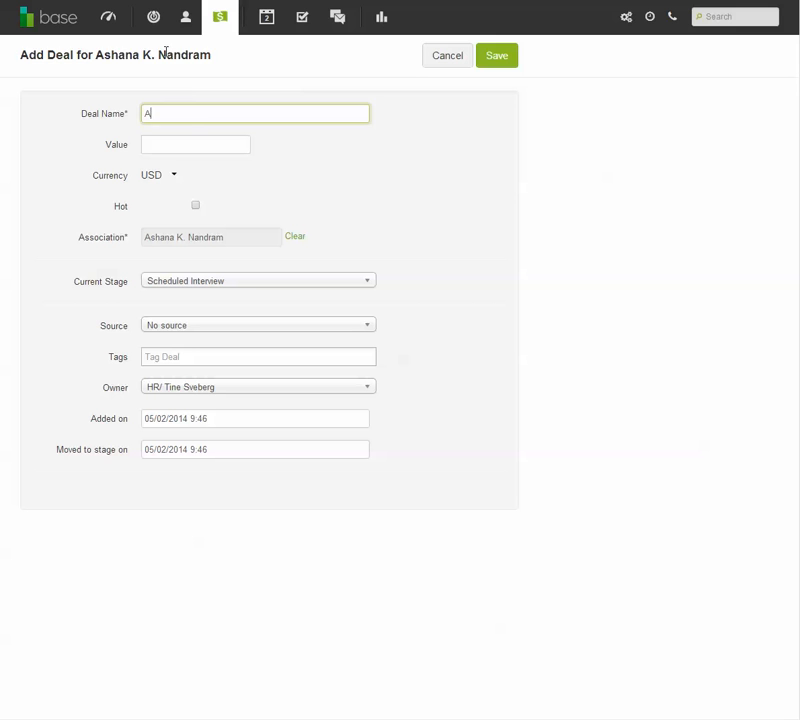
pyautogui.moveTo(214, 57); pyautogui.dragTo(120, 55)
pyautogui.hotkey('ctrl', 'c')
pyautogui.doubleClick(176, 117)
pyautogui.hotkey('ctrl', 'v')
pyautogui.click(200, 146)
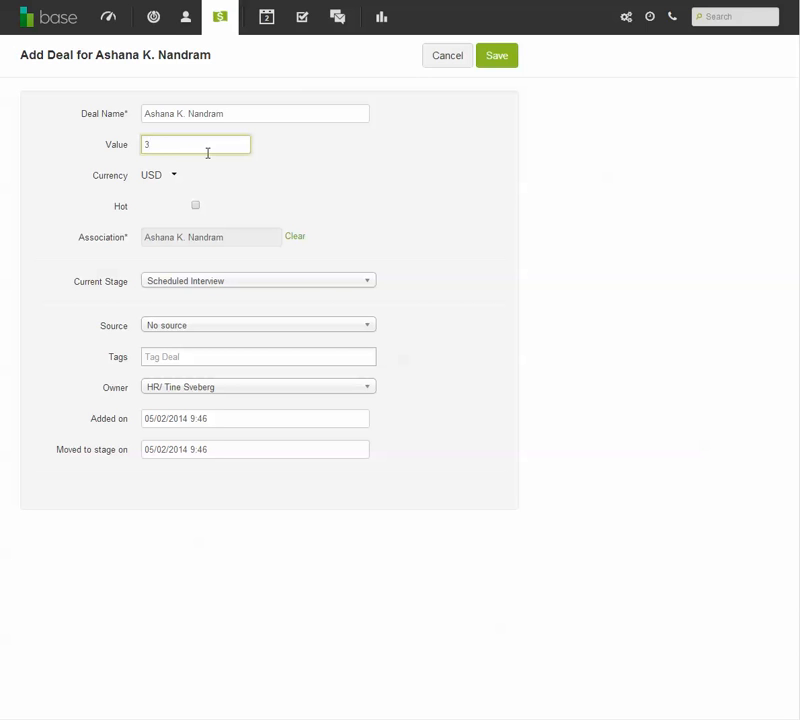
pyautogui.click(280, 155)
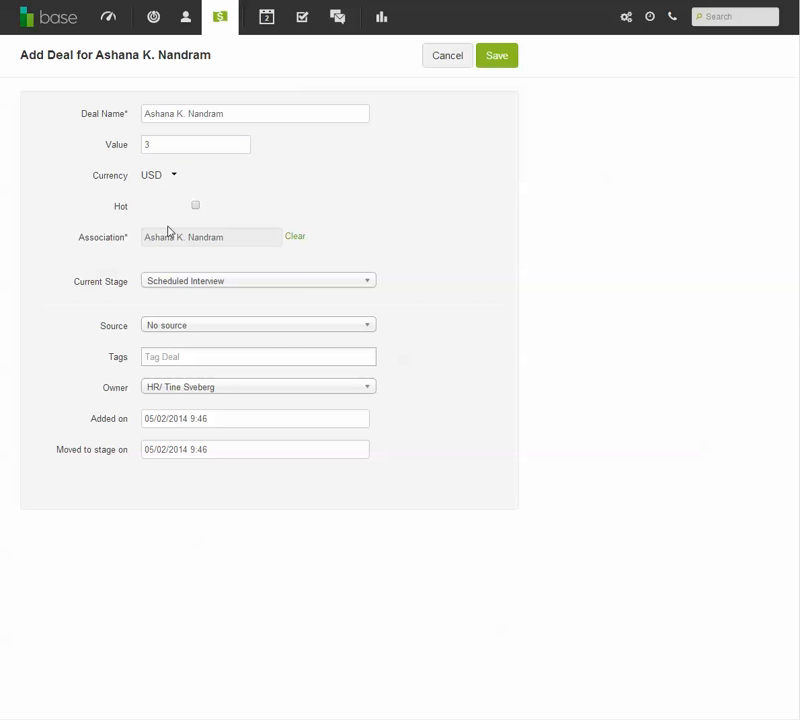
# - Keep the deal's current stage at Scheduled Interview and set its source to Craigslist
pyautogui.click(234, 288)
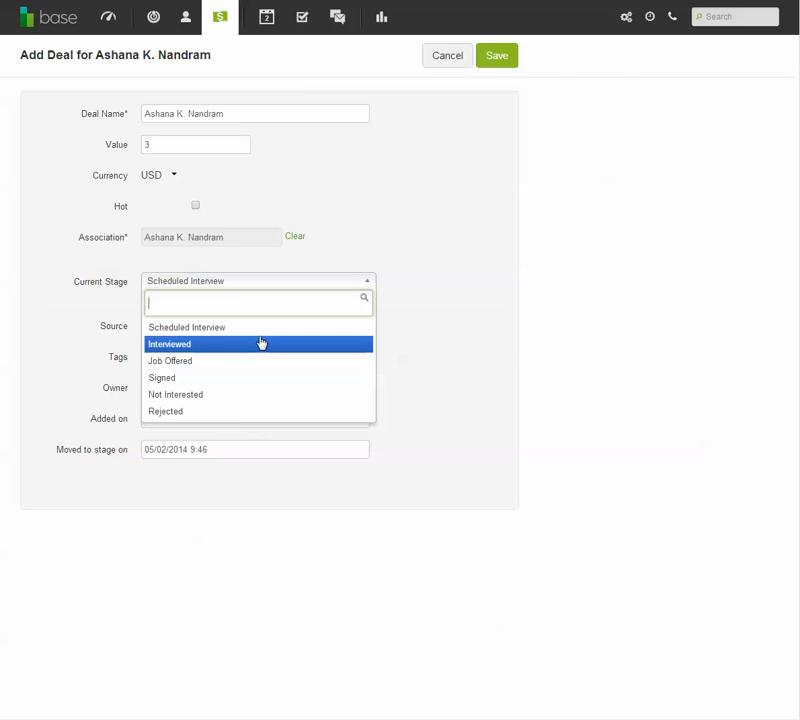
pyautogui.click(261, 327)
pyautogui.click(192, 328)
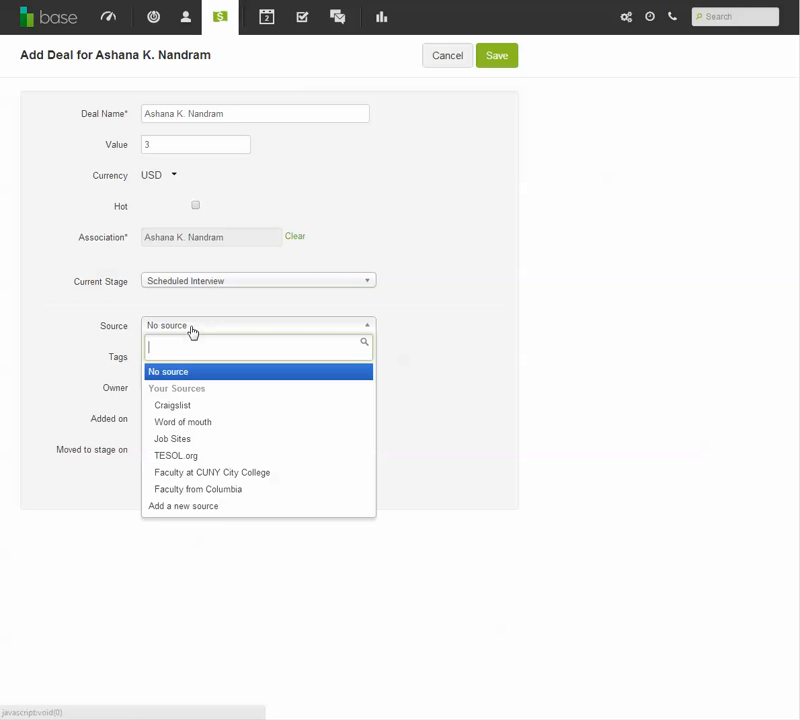
pyautogui.click(209, 284)
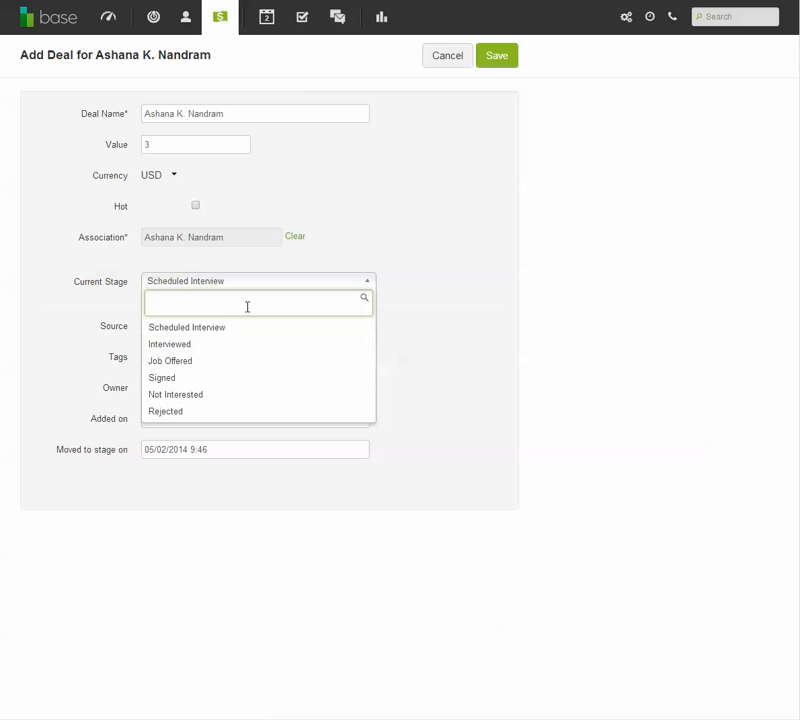
pyautogui.click(428, 302)
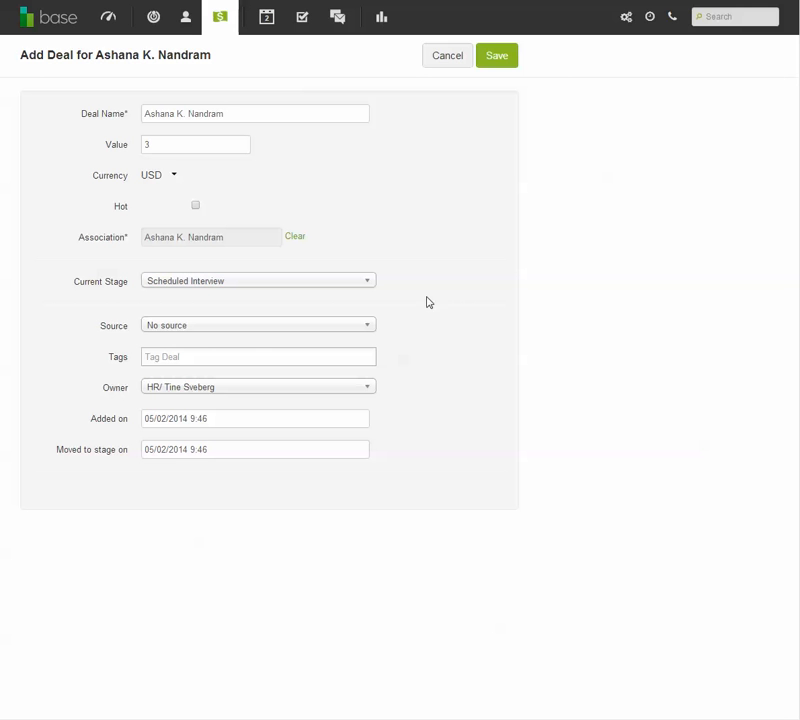
pyautogui.click(194, 327)
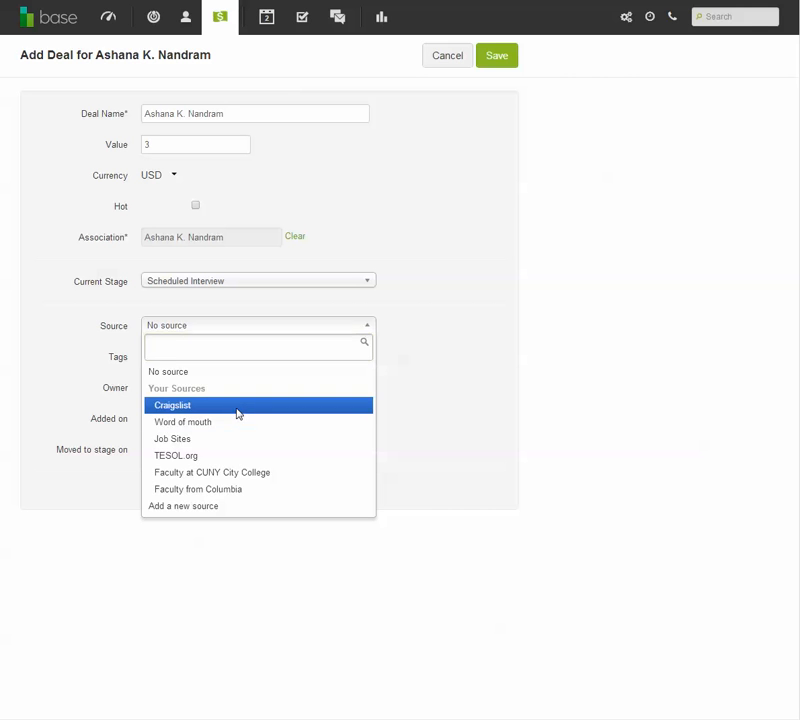
pyautogui.click(237, 412)
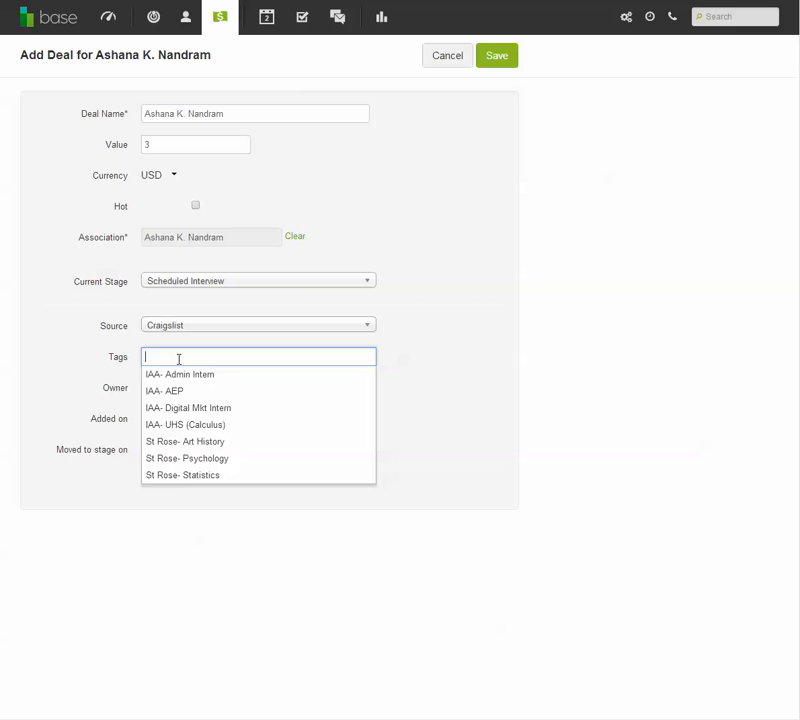
# - Tag the deal with "St Rose- Chemistry" and save it
pyautogui.write('St Rose')
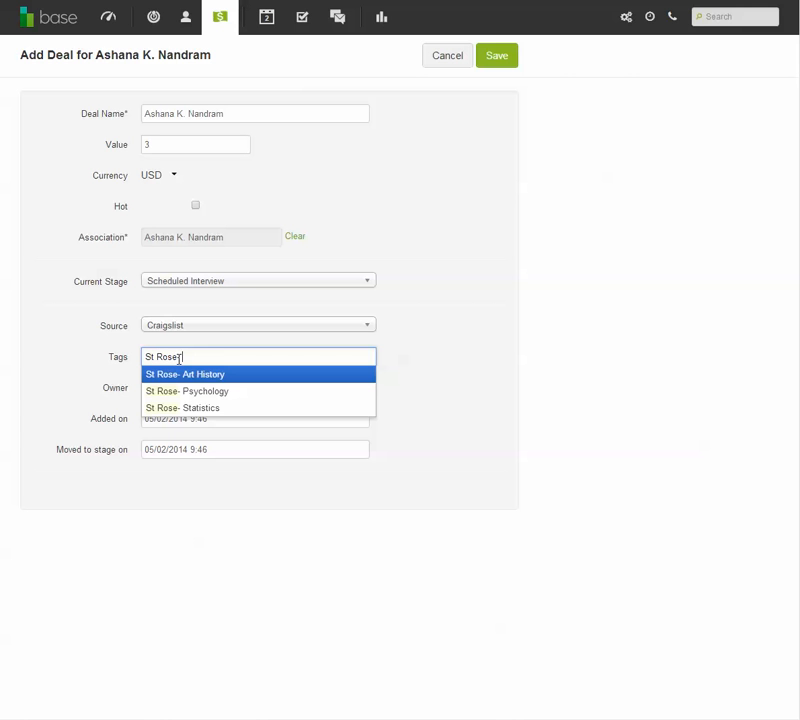
pyautogui.write('- Chemistry')
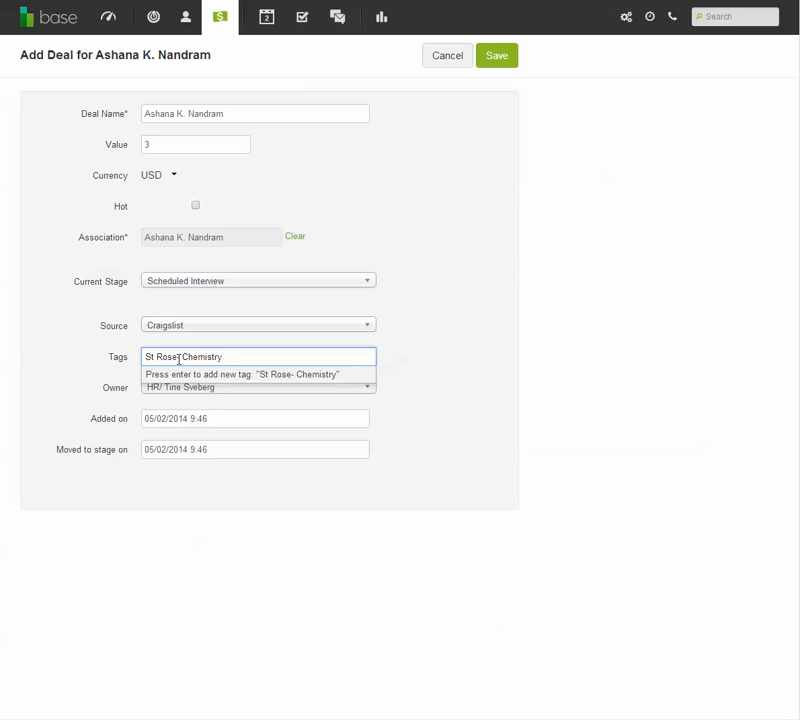
pyautogui.press('Return')
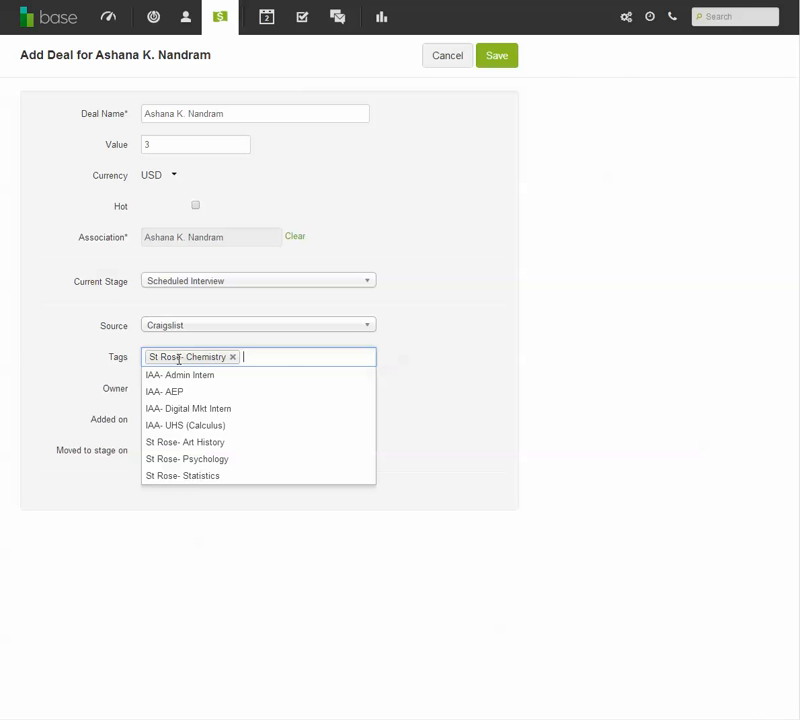
pyautogui.click(498, 358)
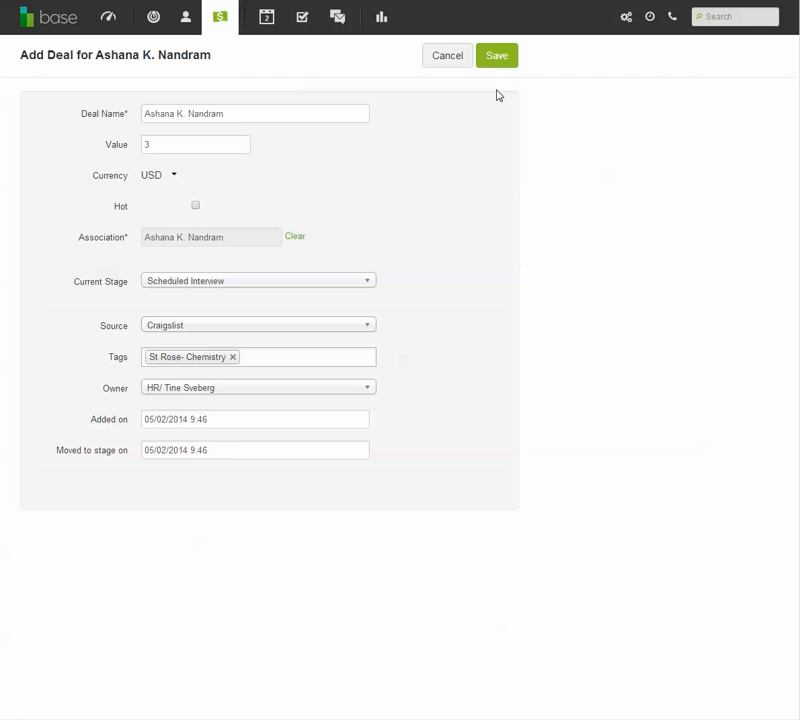
pyautogui.click(508, 60)
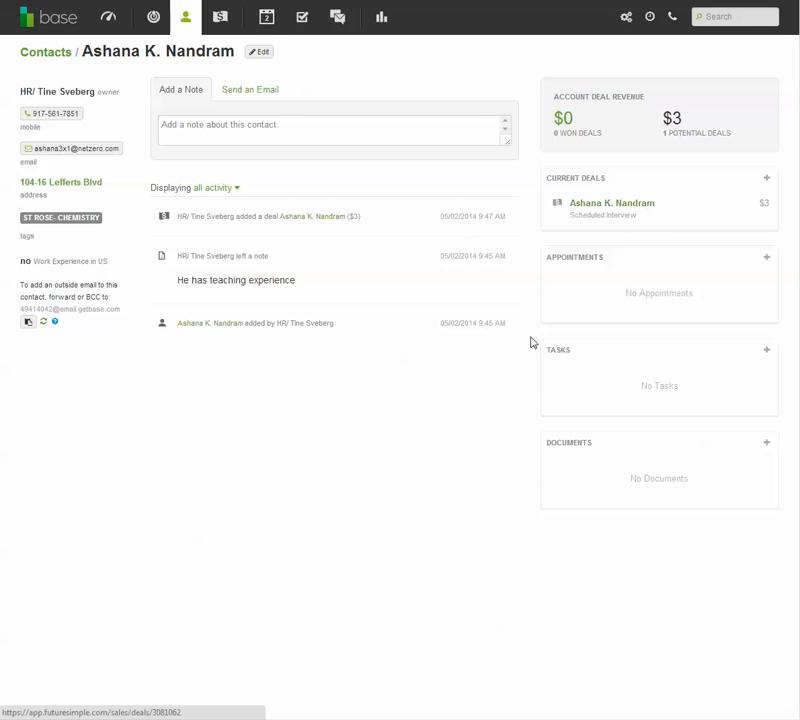
# - Open the candidate's current deal from the contact page and view its available stage options without changing the stage
pyautogui.click(632, 203)
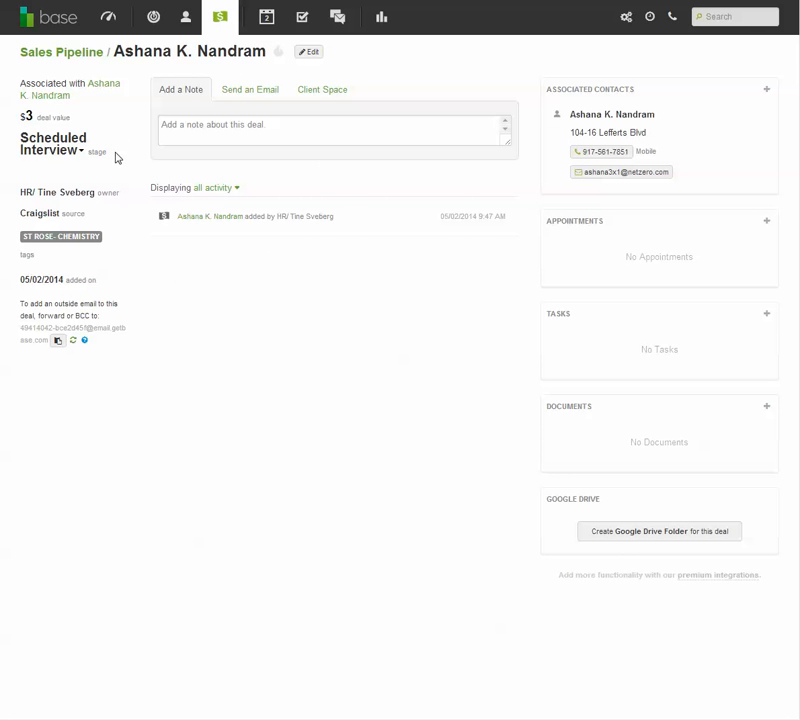
pyautogui.click(64, 158)
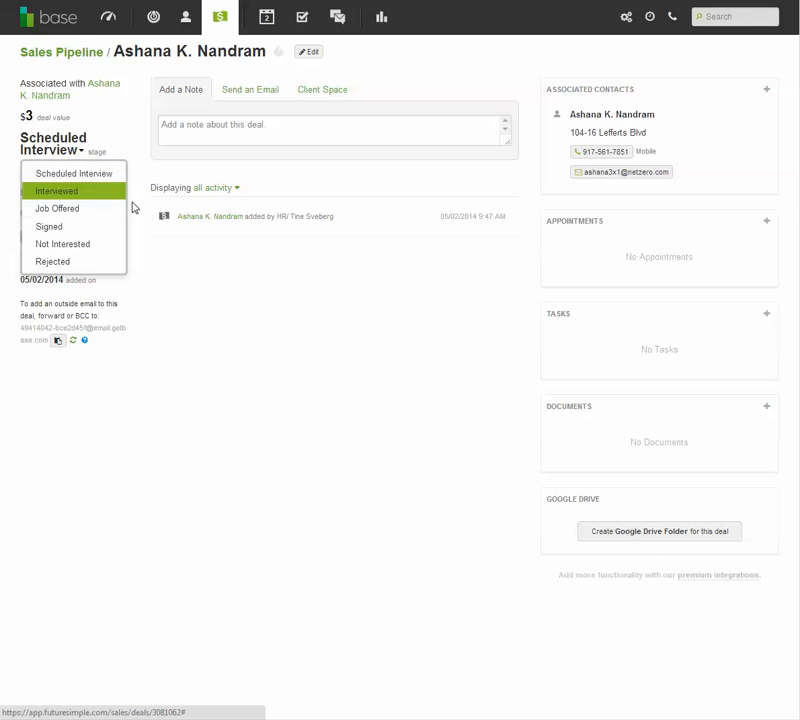
pyautogui.click(211, 267)
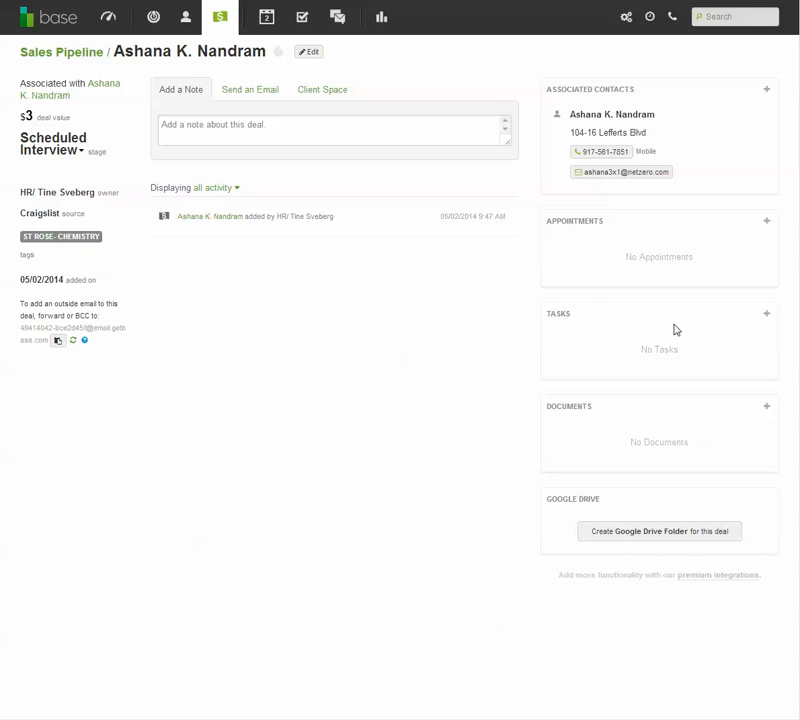
# - Create a task on the deal reading "Waiting on approval from St Rose", due 05/05/2014 at 11:00AM
pyautogui.click(767, 314)
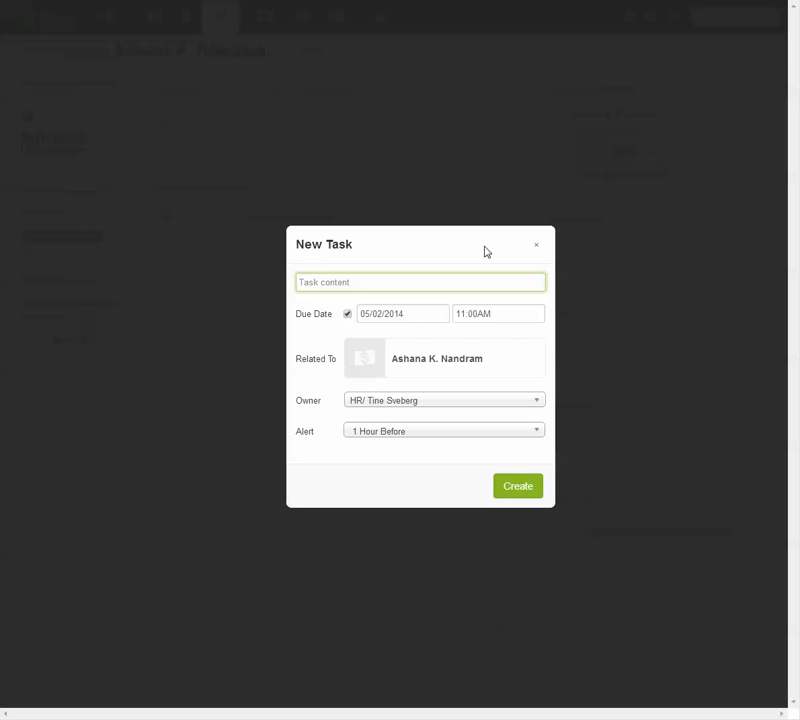
pyautogui.write('Waiting on approval from St Rose')
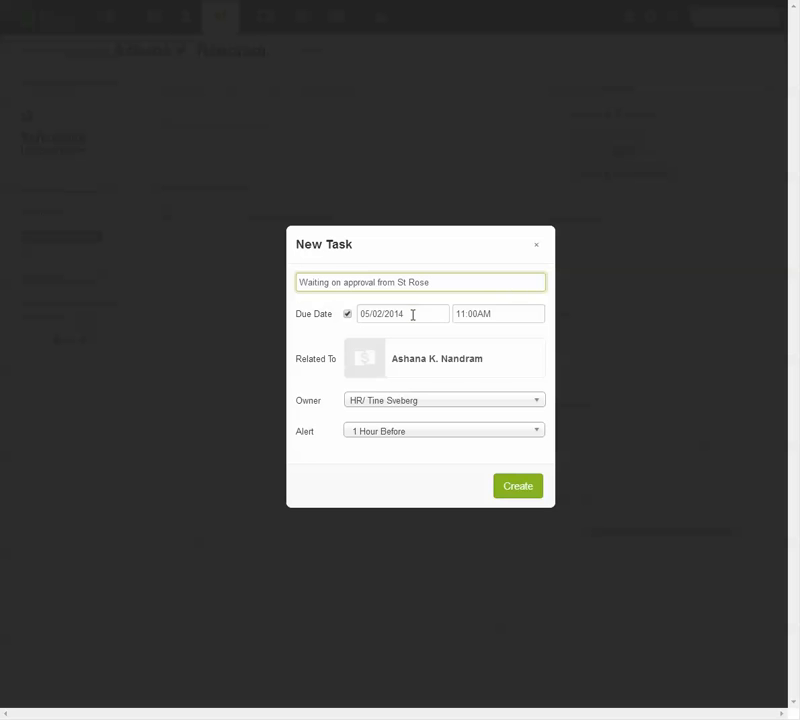
pyautogui.click(412, 315)
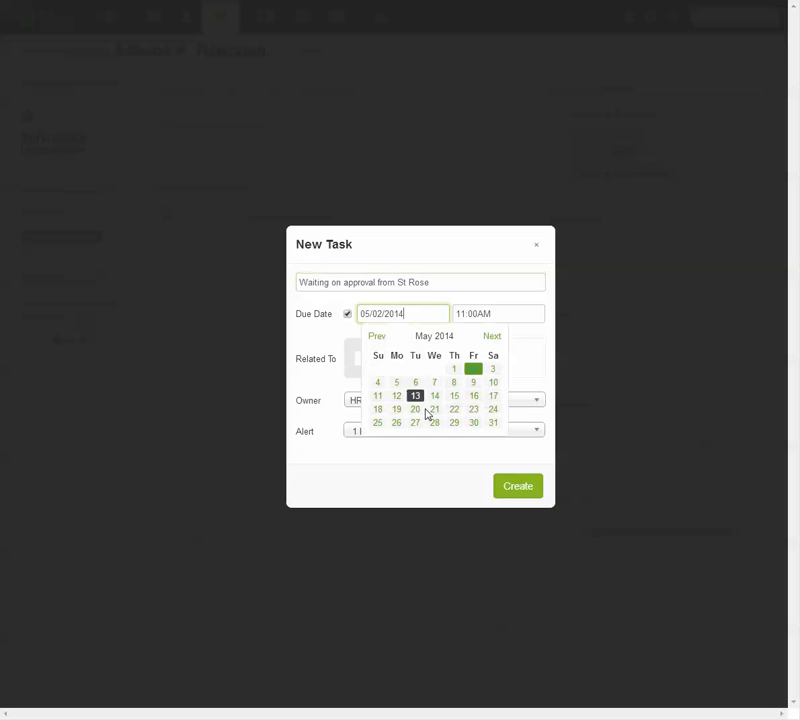
pyautogui.click(453, 383)
pyautogui.click(403, 315)
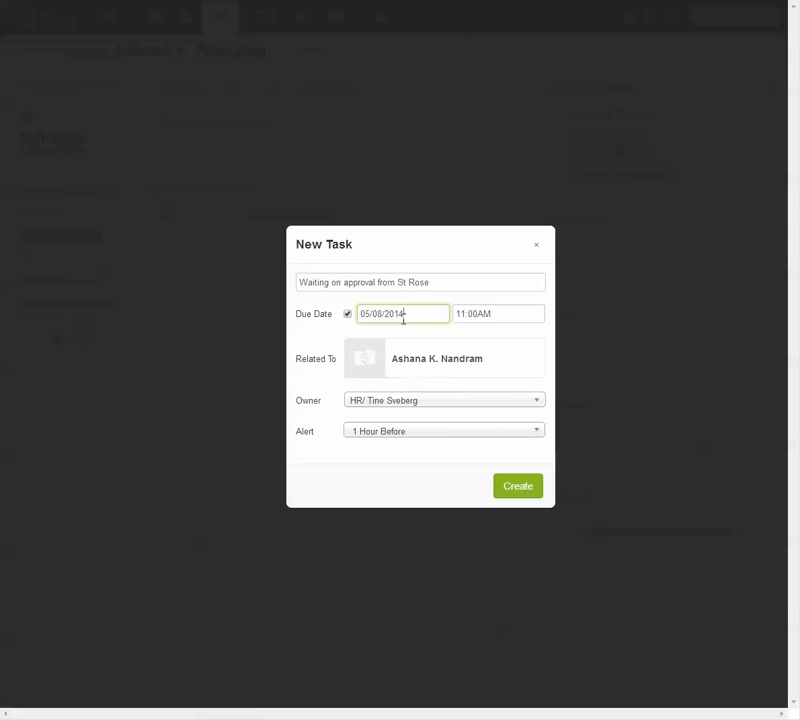
pyautogui.click(396, 381)
pyautogui.click(526, 484)
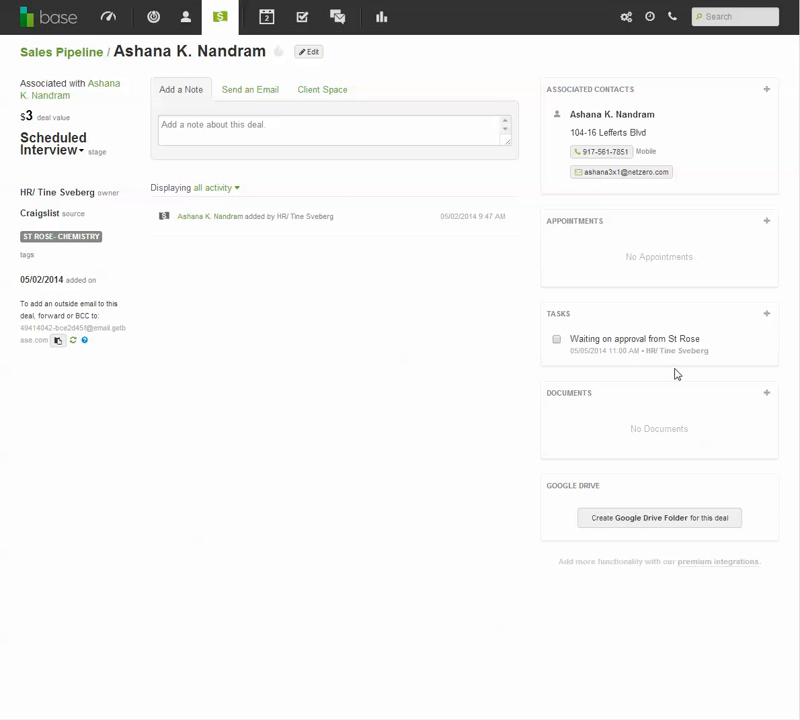
# - Start a new appointment for the deal and title it with the candidate's first and last name
pyautogui.click(767, 222)
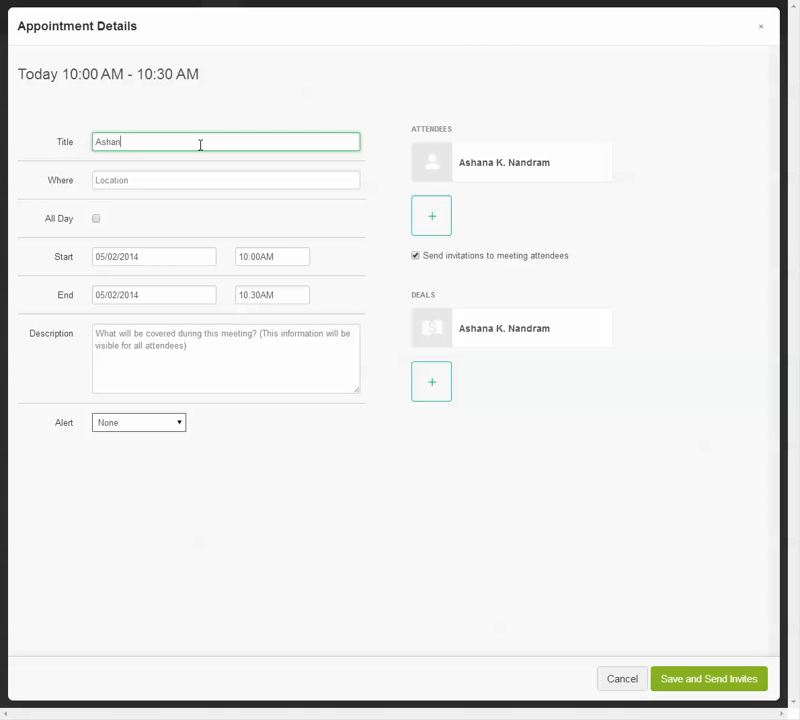
pyautogui.press('Tab')
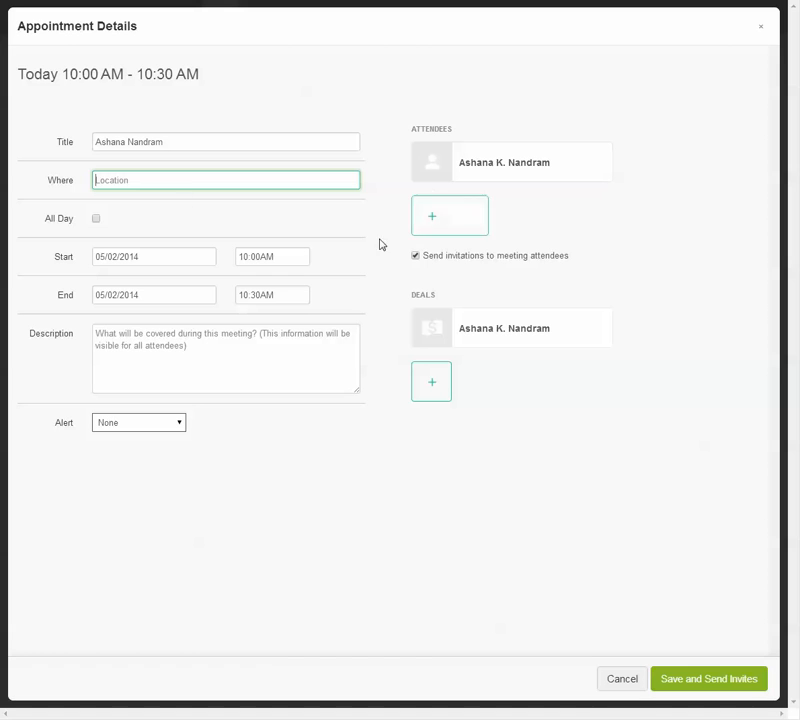
# - Set the appointment's start to 05/05/2014 at 11:00AM, turn off invitations to meeting attendees, and save it
pyautogui.click(168, 259)
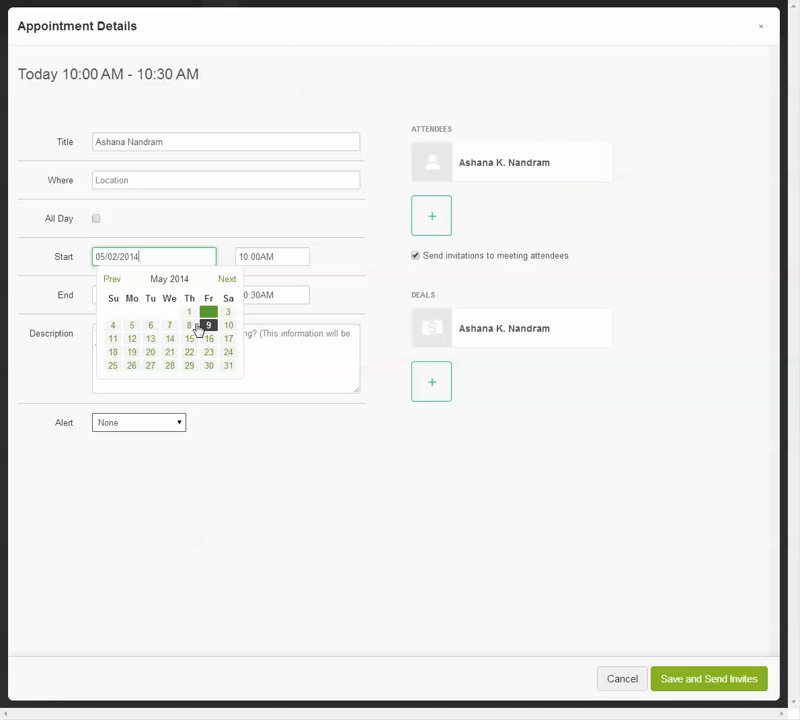
pyautogui.click(133, 325)
pyautogui.click(303, 256)
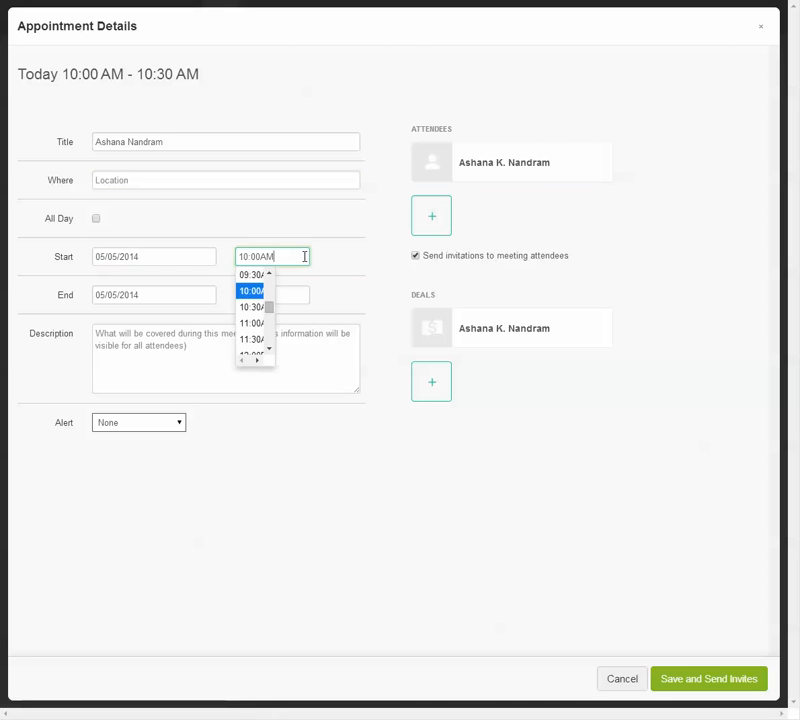
pyautogui.click(252, 323)
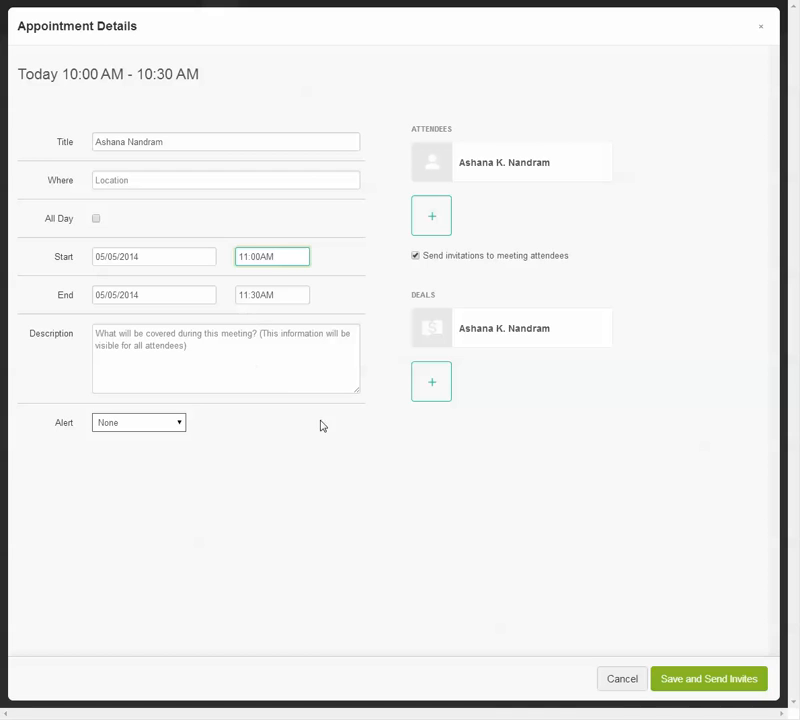
pyautogui.click(356, 366)
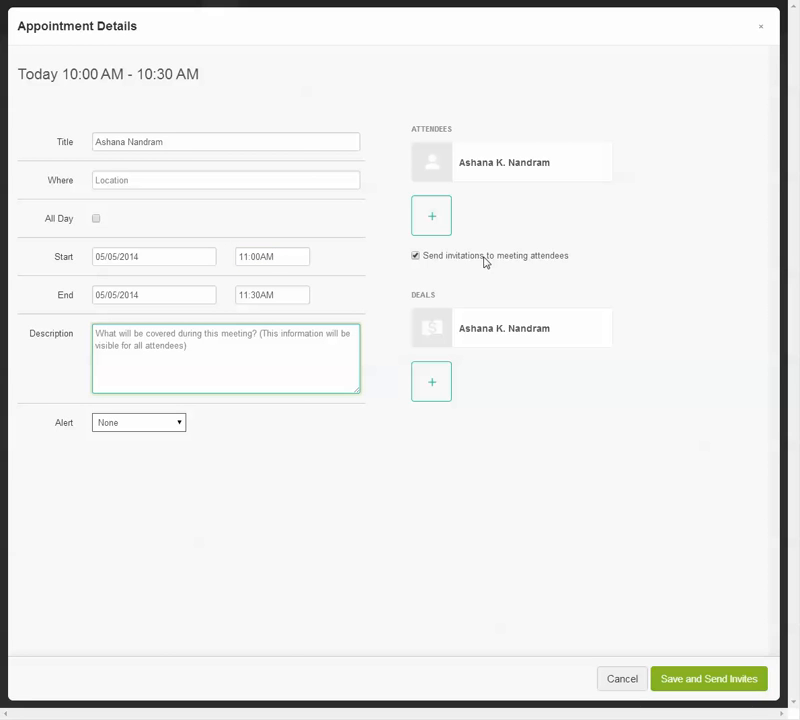
pyautogui.click(415, 256)
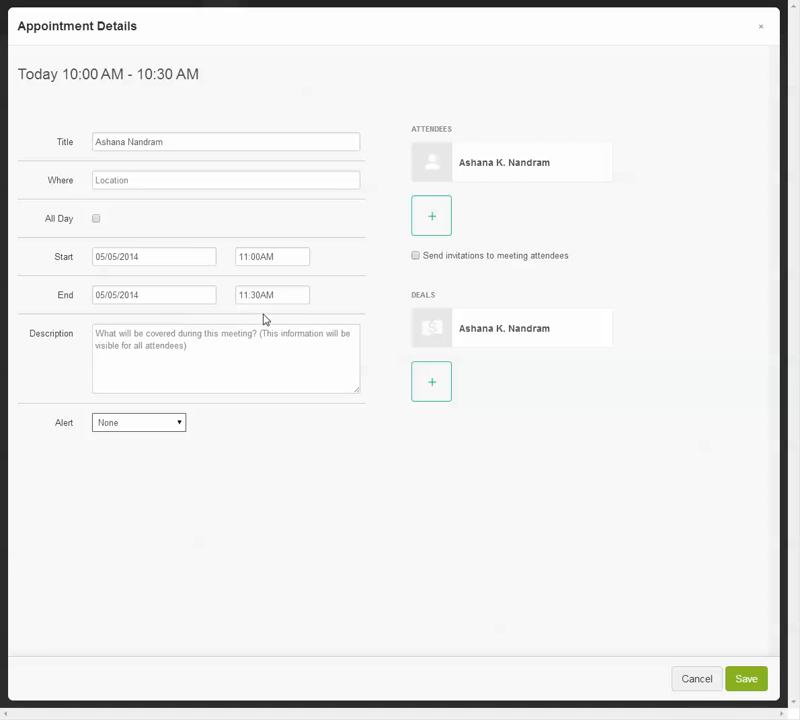
pyautogui.click(747, 680)
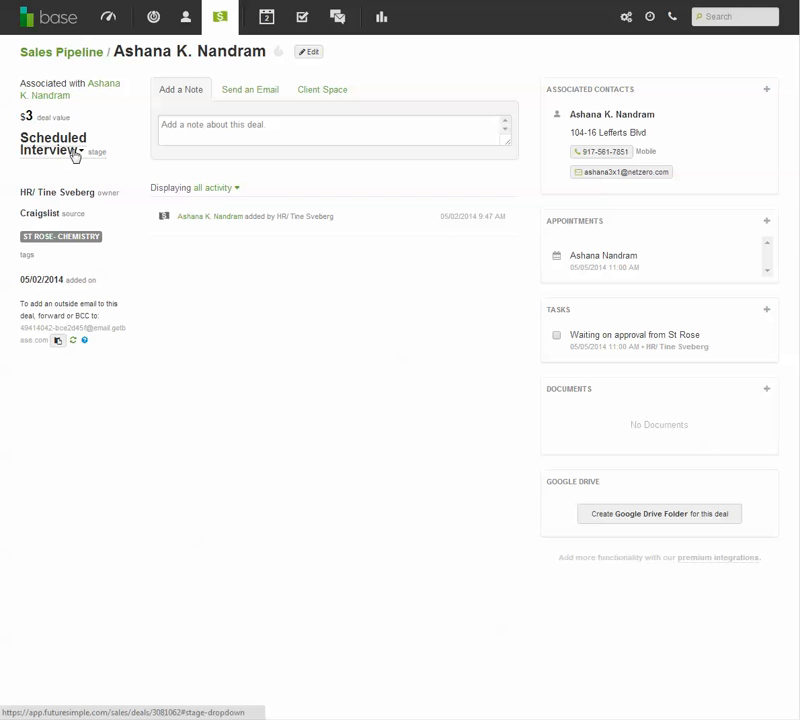
# - Review the sales pipeline's deals in the Scheduled Interview, Interviewed and Job Offered stages, finishing on the Scheduled Interview list
pyautogui.click(221, 25)
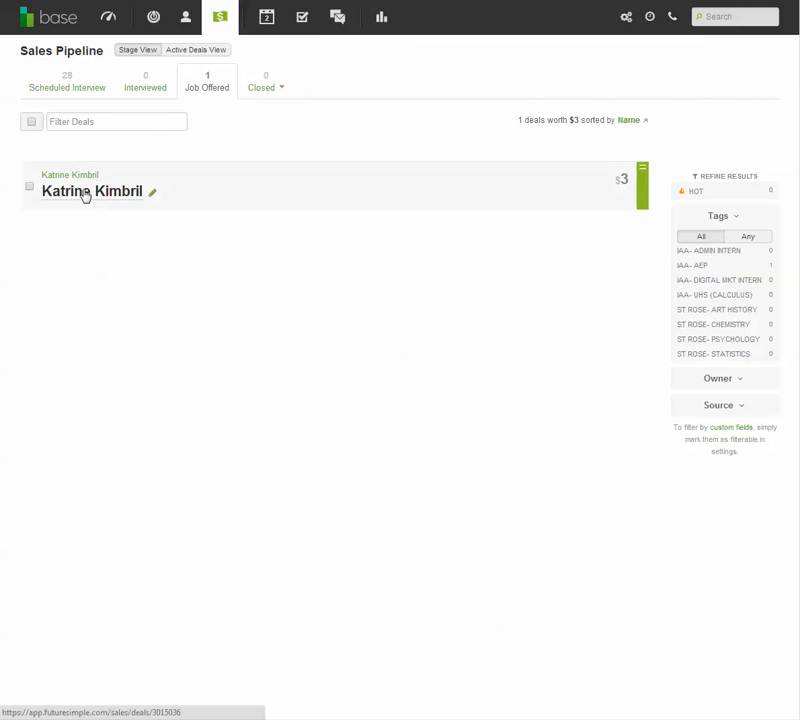
pyautogui.click(76, 95)
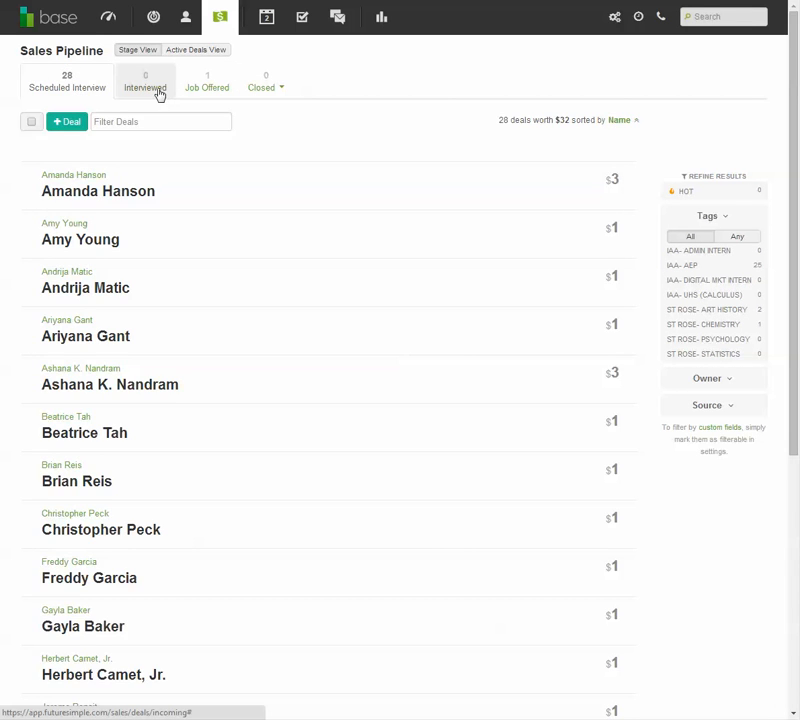
pyautogui.click(157, 94)
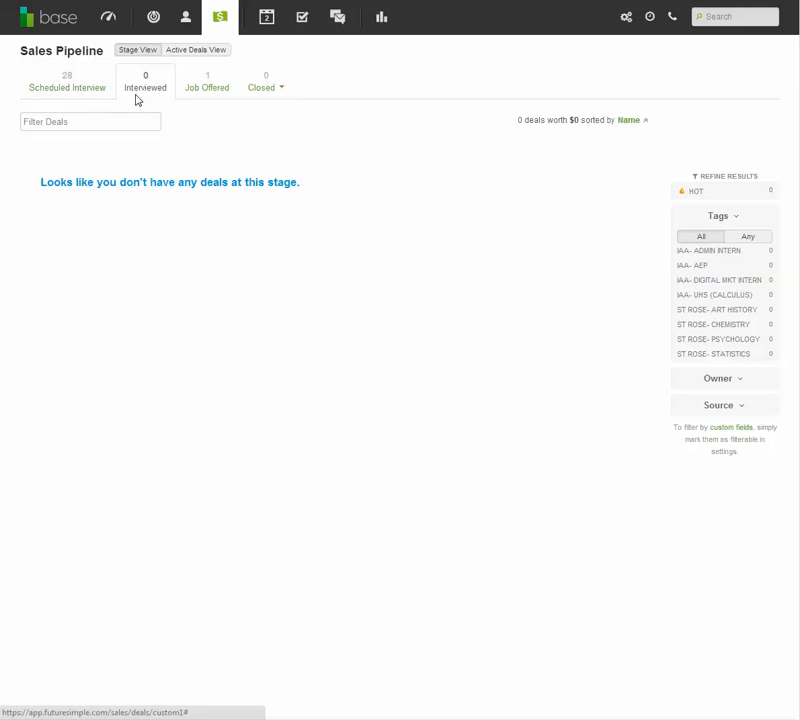
pyautogui.click(210, 82)
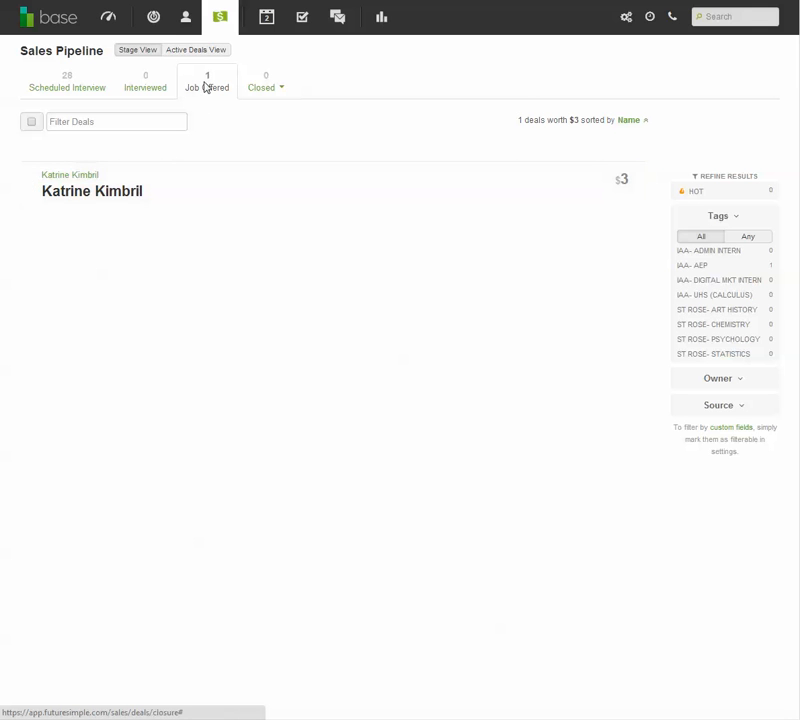
pyautogui.click(62, 84)
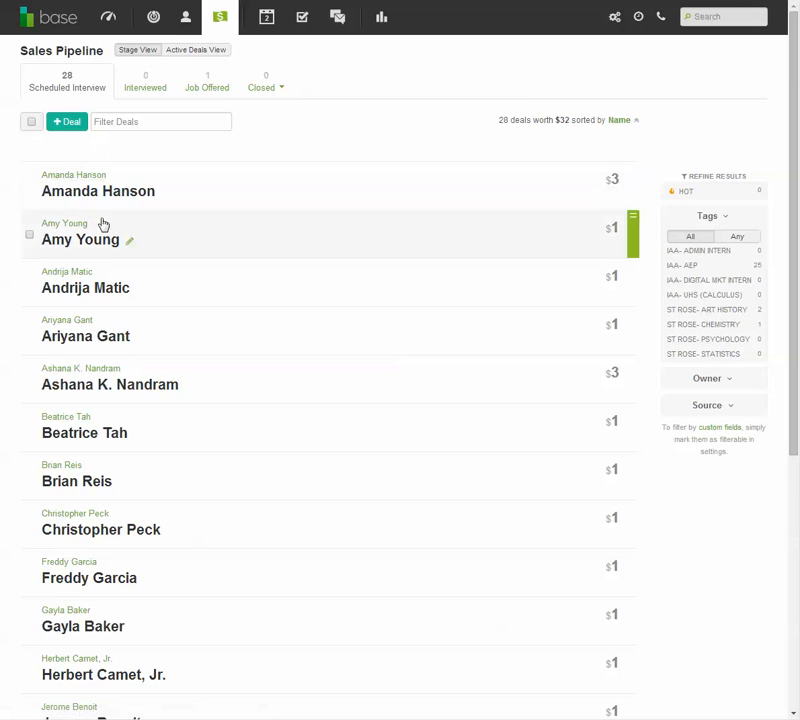
pyautogui.scroll(-1, 158, 318)
pyautogui.scroll(-5, 161, 321)
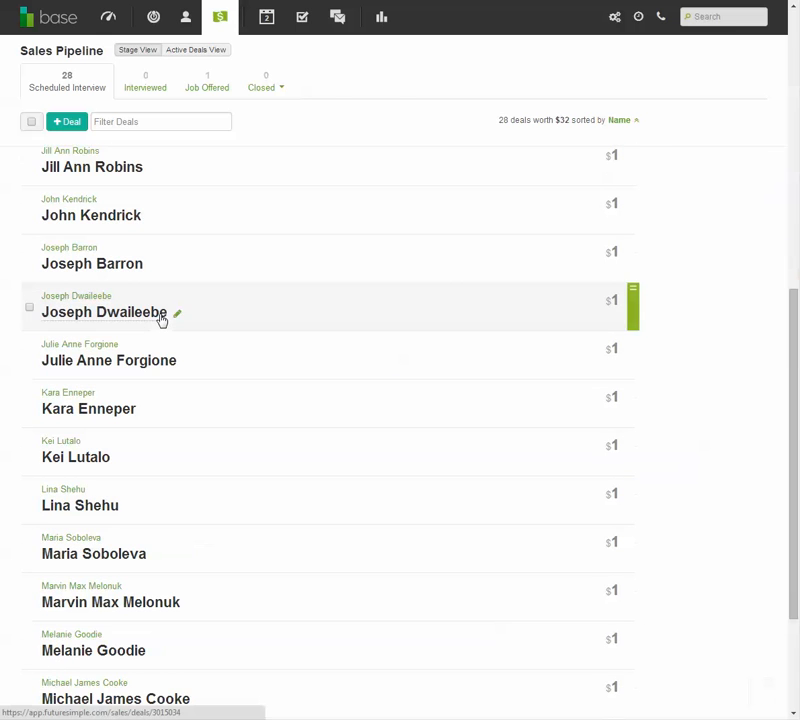
pyautogui.scroll(5, 172, 296)
pyautogui.scroll(2, 172, 296)
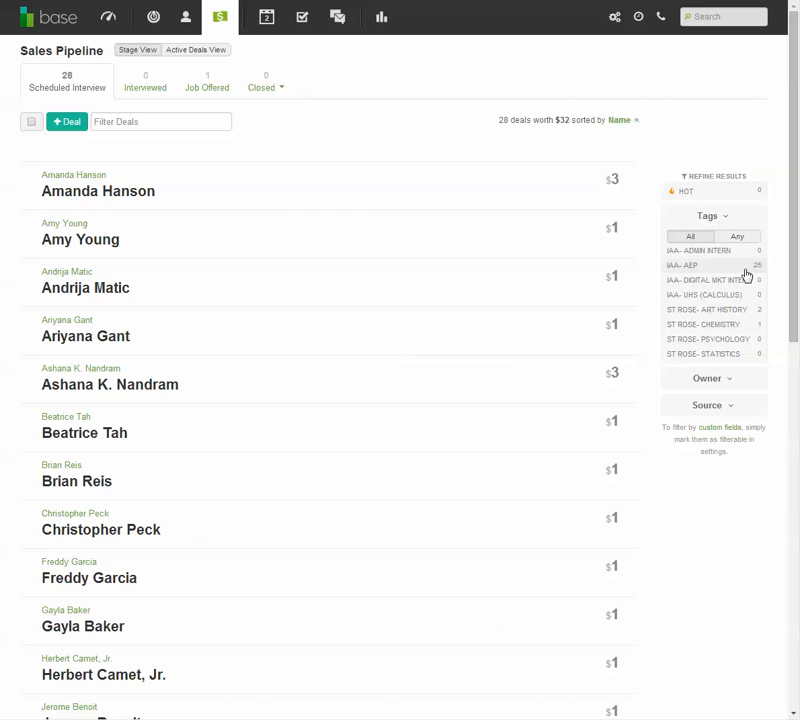
# - Filter the Scheduled Interview deals to show only those tagged "St Rose- Chemistry"
pyautogui.click(745, 268)
pyautogui.click(681, 233)
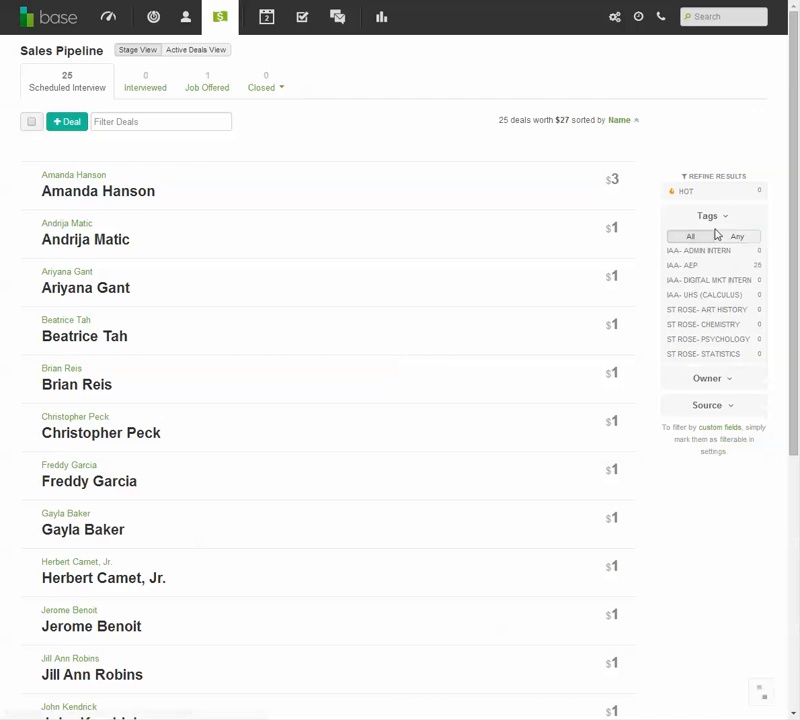
pyautogui.click(749, 331)
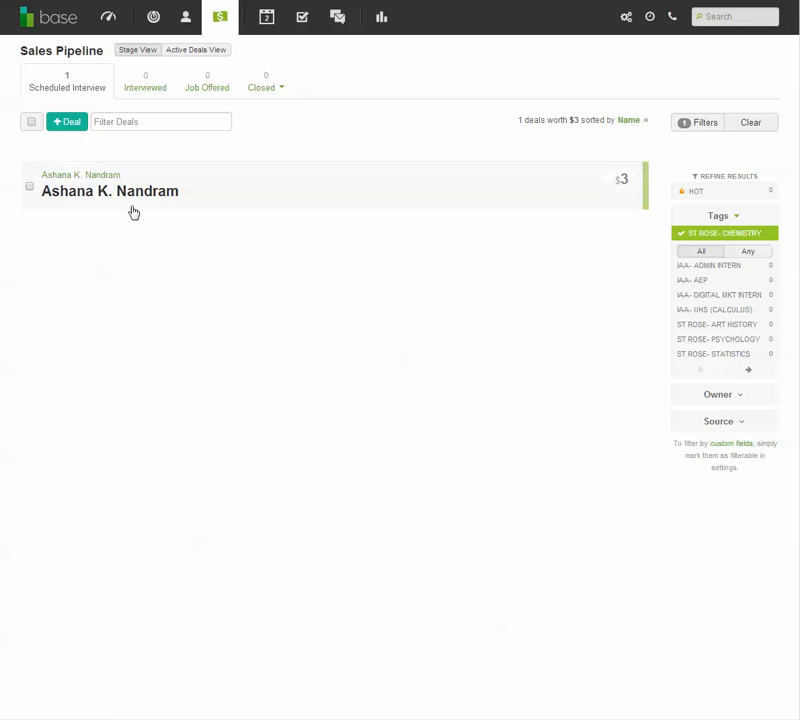
# - Move the candidate's deal from Scheduled Interview to the Interviewed stage and view it in the Interviewed list
pyautogui.moveTo(640, 202)
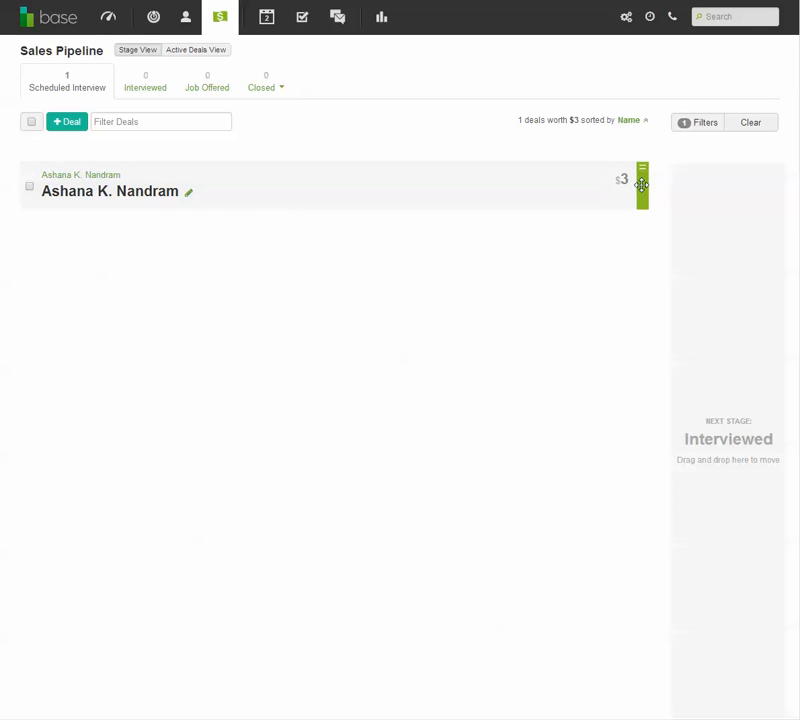
pyautogui.moveTo(642, 185); pyautogui.dragTo(491, 222)
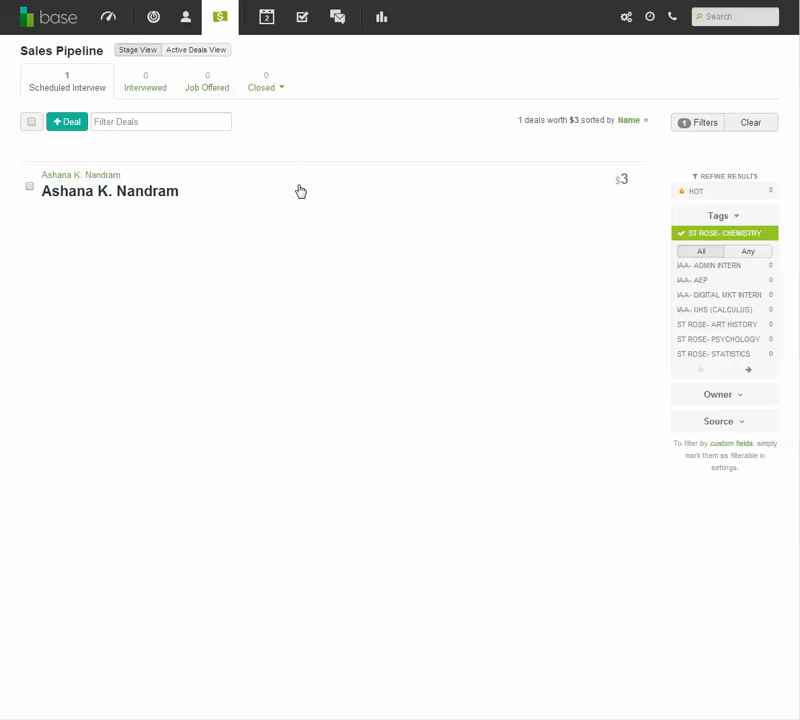
pyautogui.moveTo(644, 185)
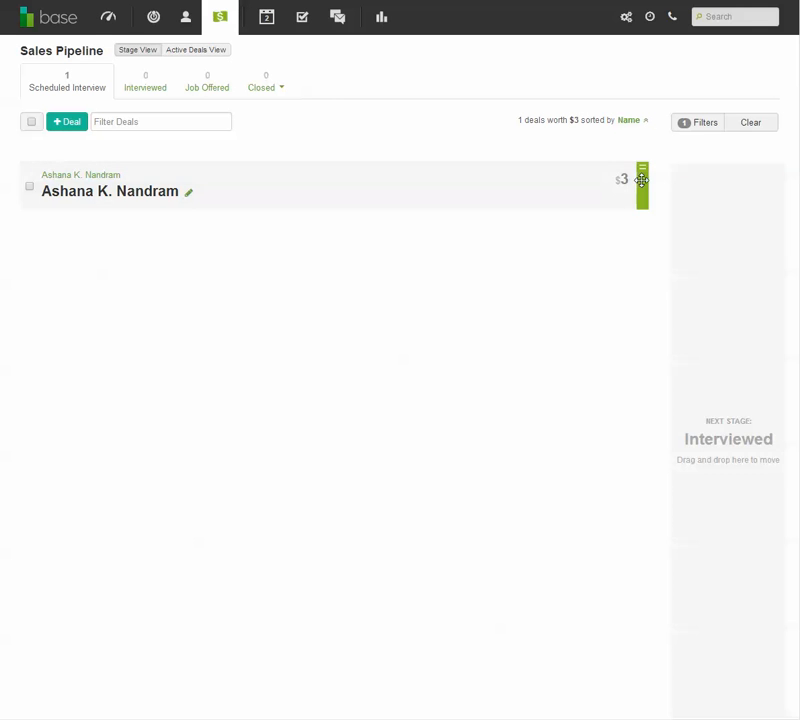
pyautogui.moveTo(642, 180); pyautogui.dragTo(720, 330)
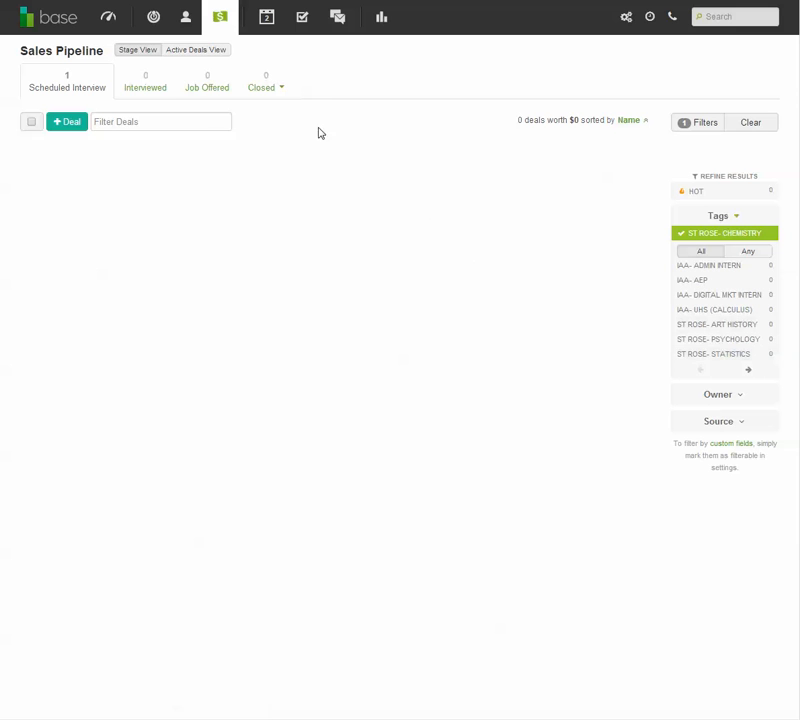
pyautogui.click(150, 90)
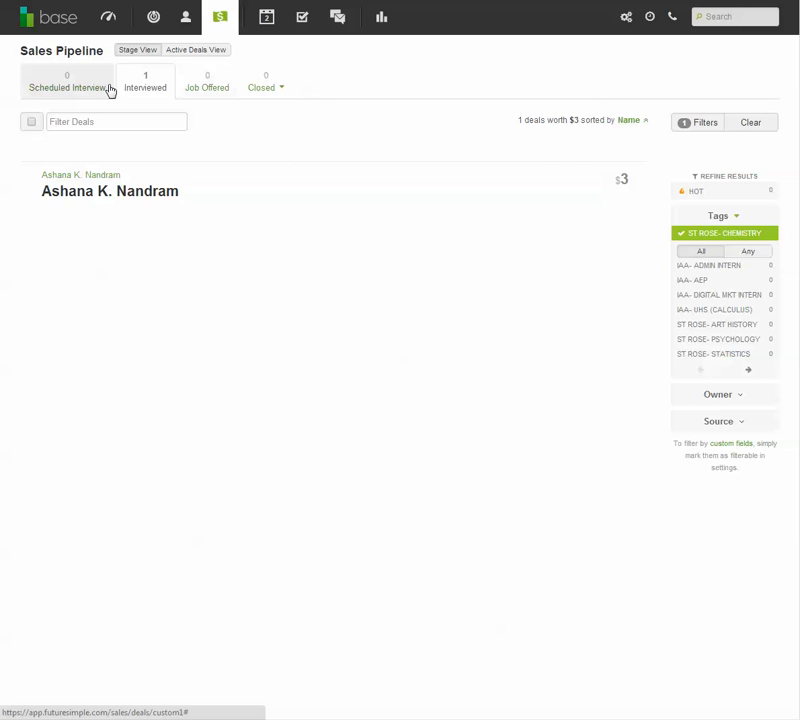
pyautogui.moveTo(642, 186); pyautogui.dragTo(642, 192)
# - Open the dashboard and review the activity feed, task list and top deals
pyautogui.click(114, 20)
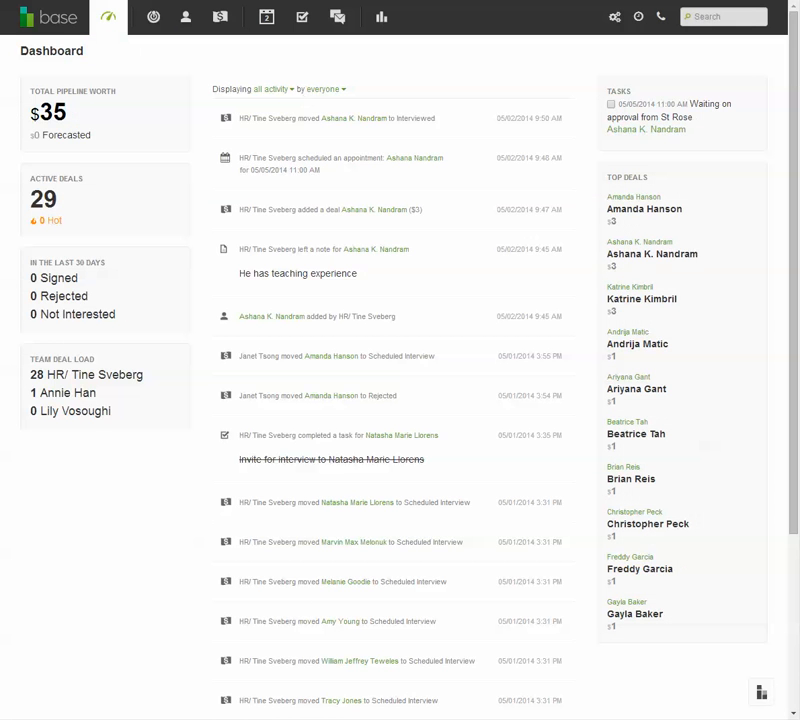
pyautogui.scroll(-12, 730, 311)
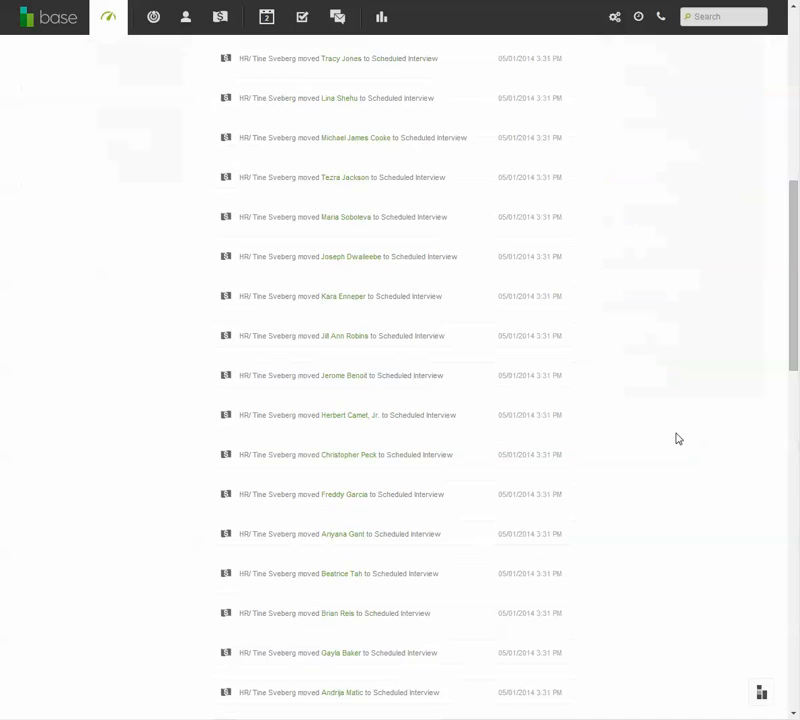
pyautogui.scroll(12, 679, 440)
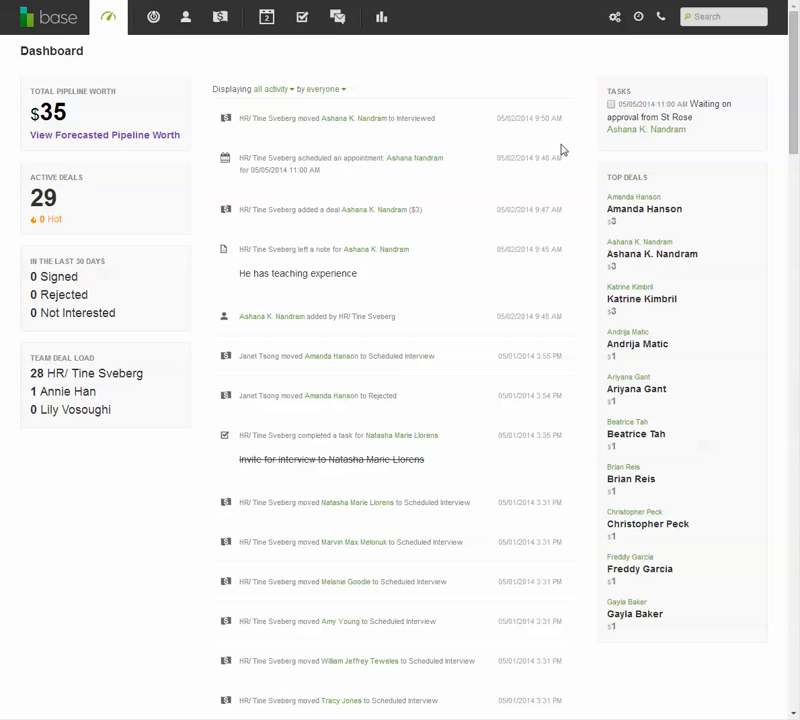